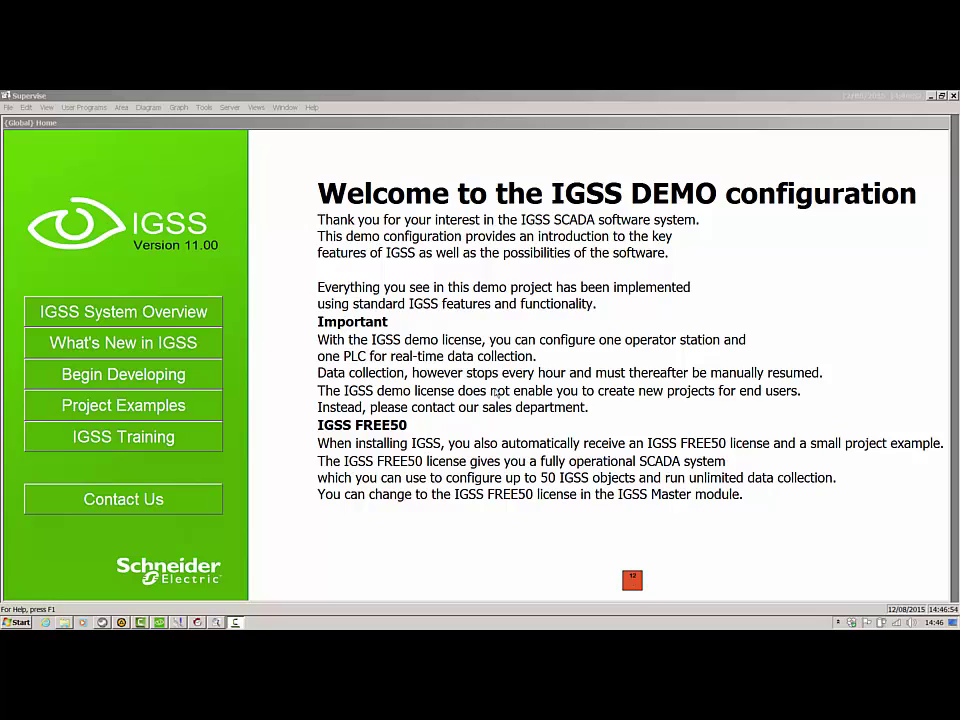
Open the District Heating diagram from the project examples and return to the examples overview
{"action": "left_click", "coordinate": [180, 404]}
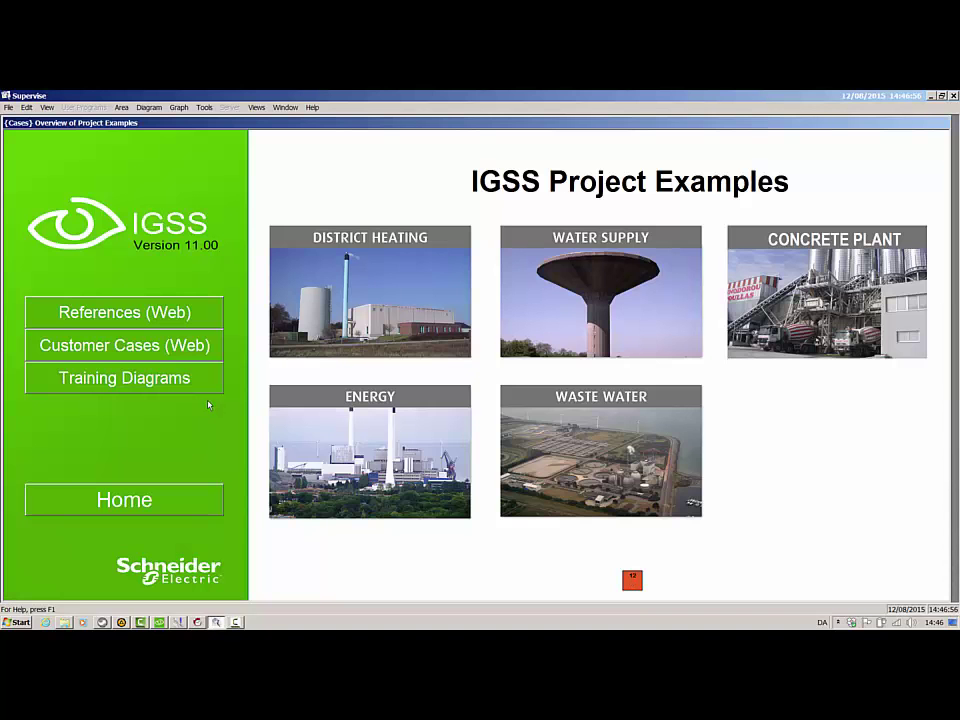
{"action": "left_click", "coordinate": [335, 318]}
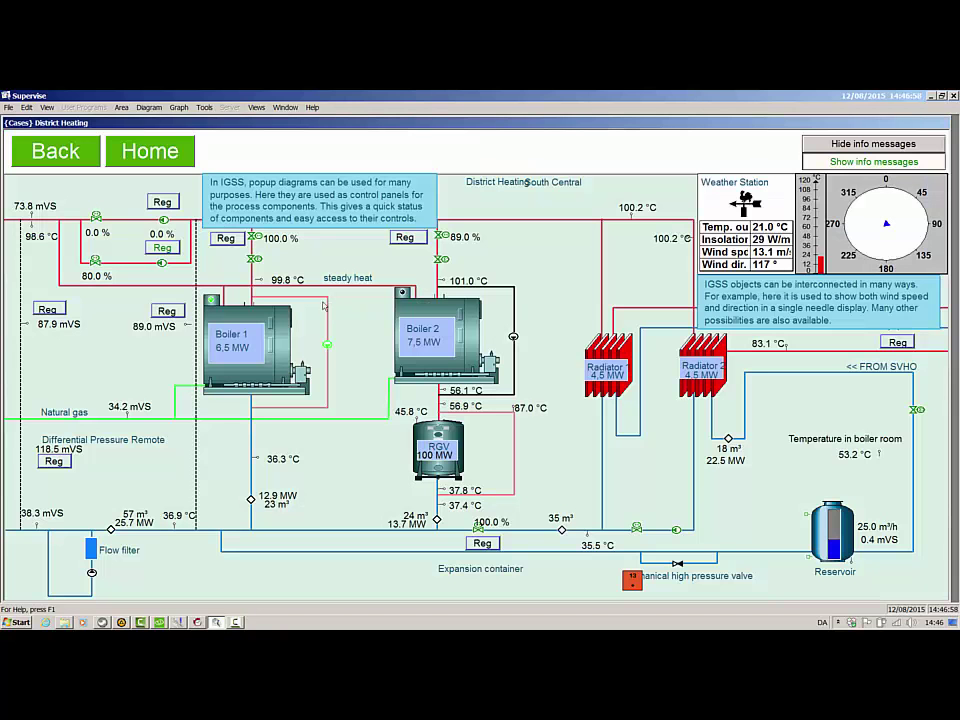
{"action": "left_click", "coordinate": [65, 142]}
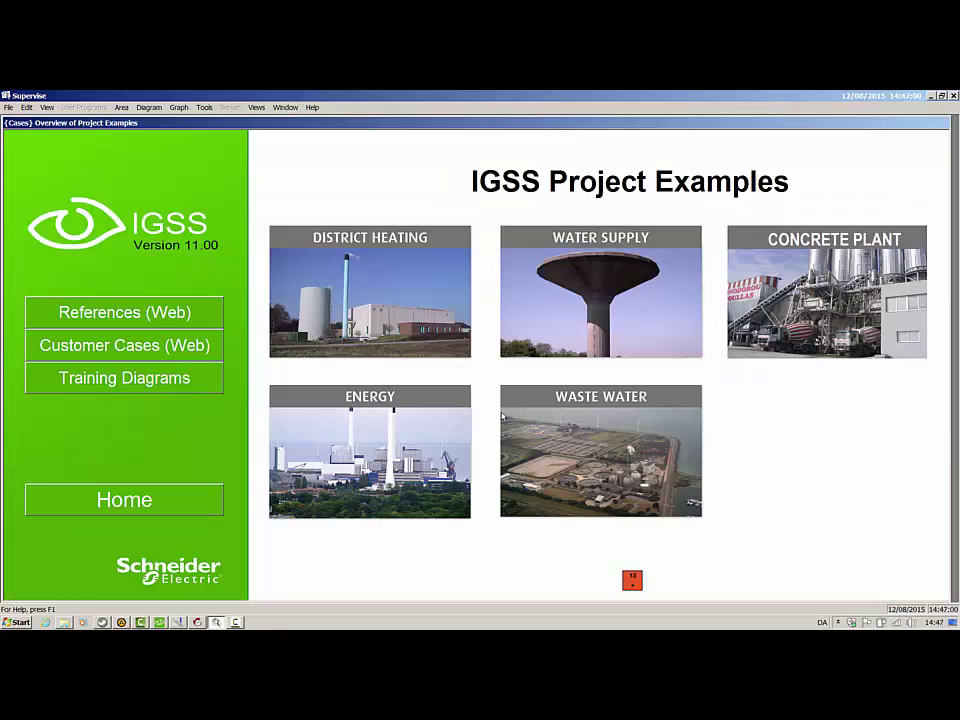
Open the Waste Water Treatment diagram from the project examples and check which diagrams belong to its area
{"action": "left_click", "coordinate": [570, 439]}
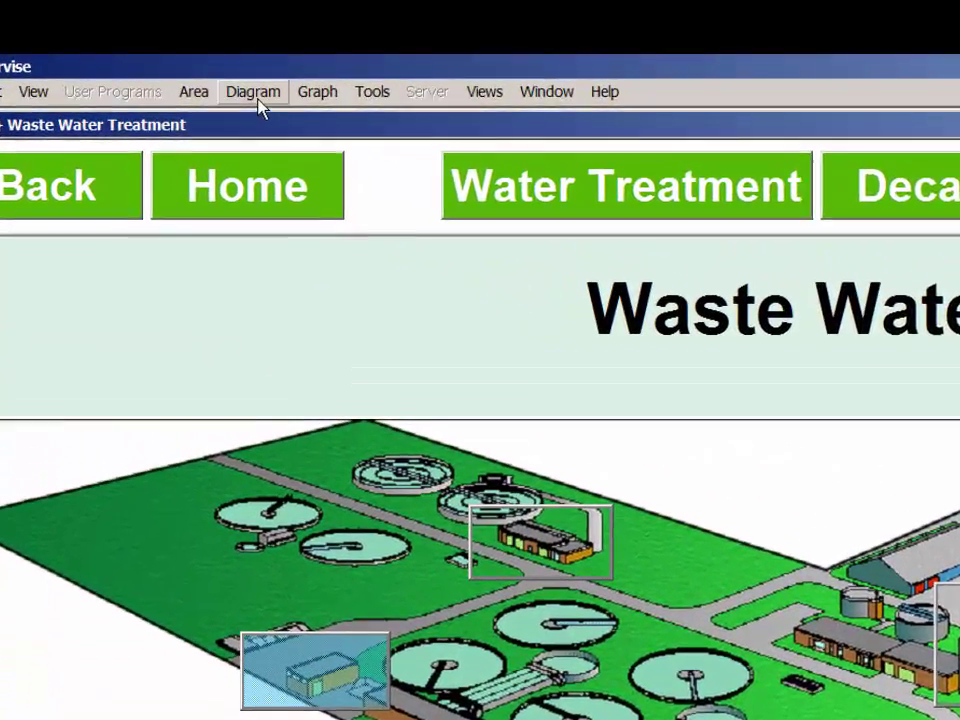
{"action": "left_click", "coordinate": [157, 105]}
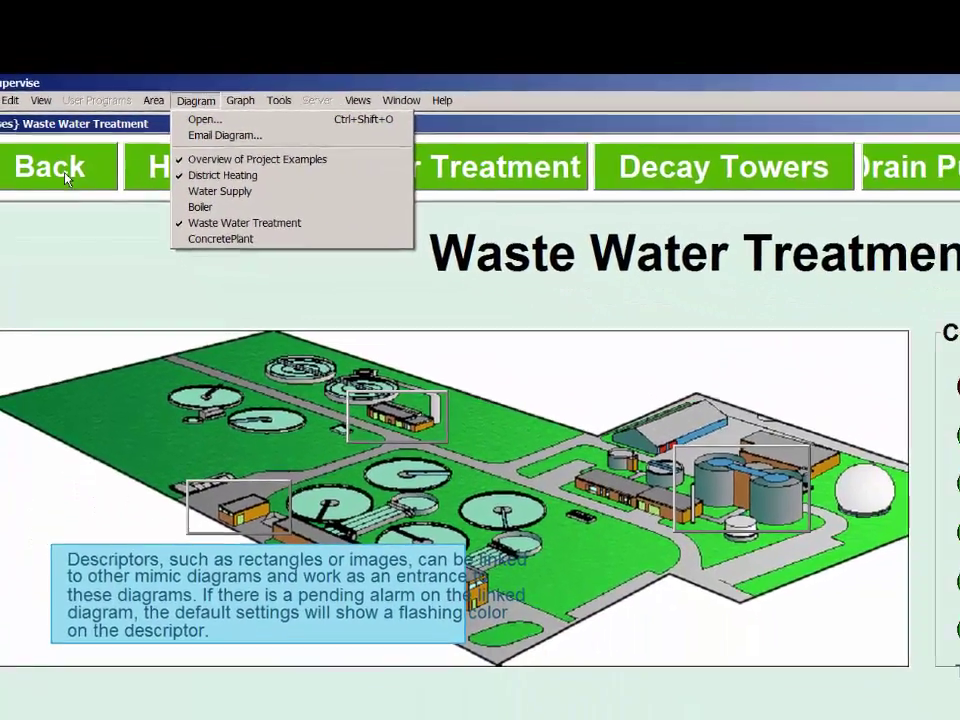
{"action": "left_click", "coordinate": [66, 178]}
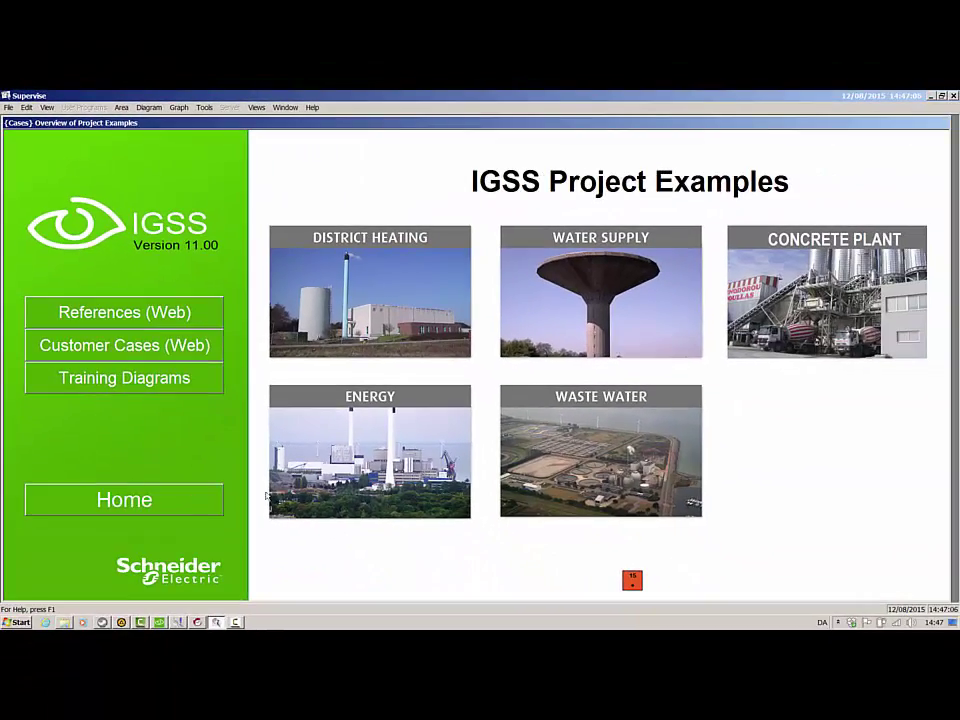
{"action": "left_click", "coordinate": [572, 480]}
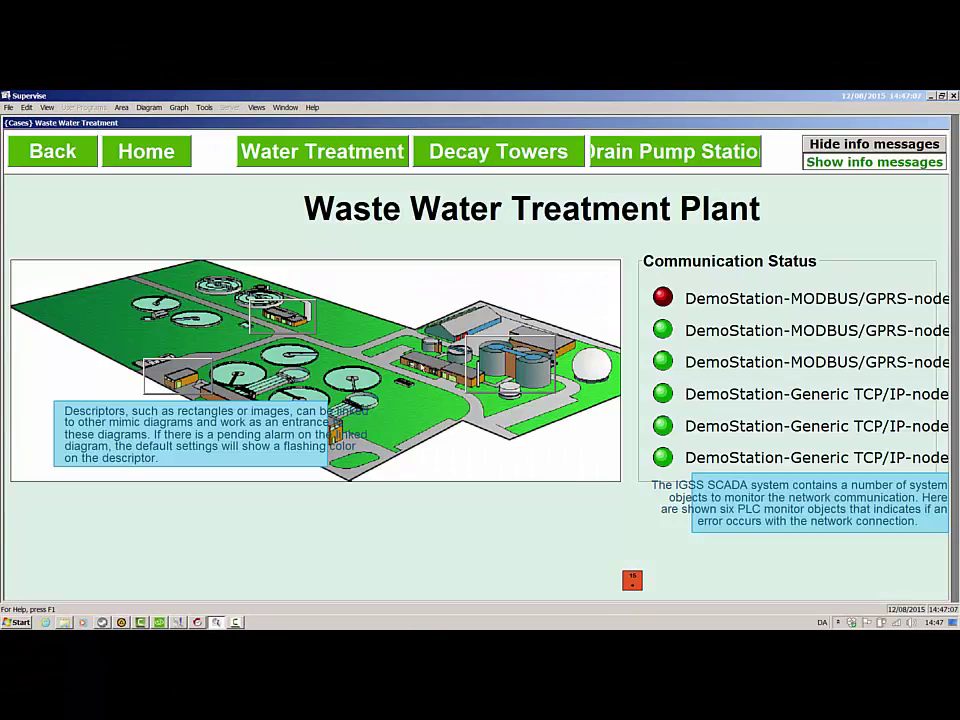
Open the Boiler Parameters and Water Supply Total Extractions graphs over the Waste Water Treatment diagram
{"action": "left_click", "coordinate": [179, 107]}
{"action": "left_click", "coordinate": [204, 167]}
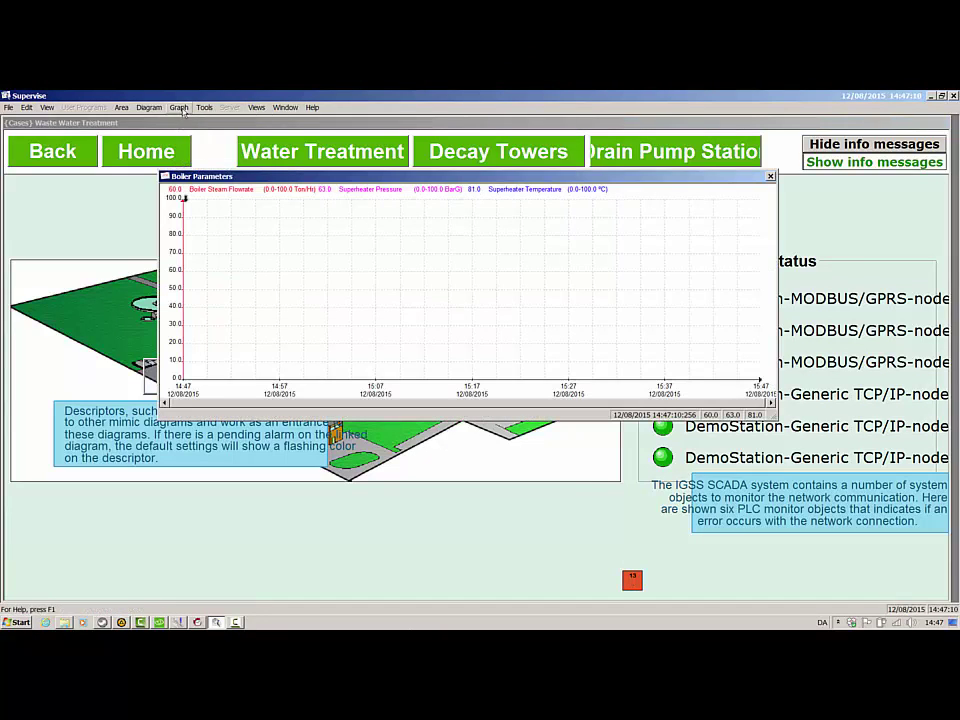
{"action": "left_click", "coordinate": [179, 107]}
{"action": "left_click", "coordinate": [225, 177]}
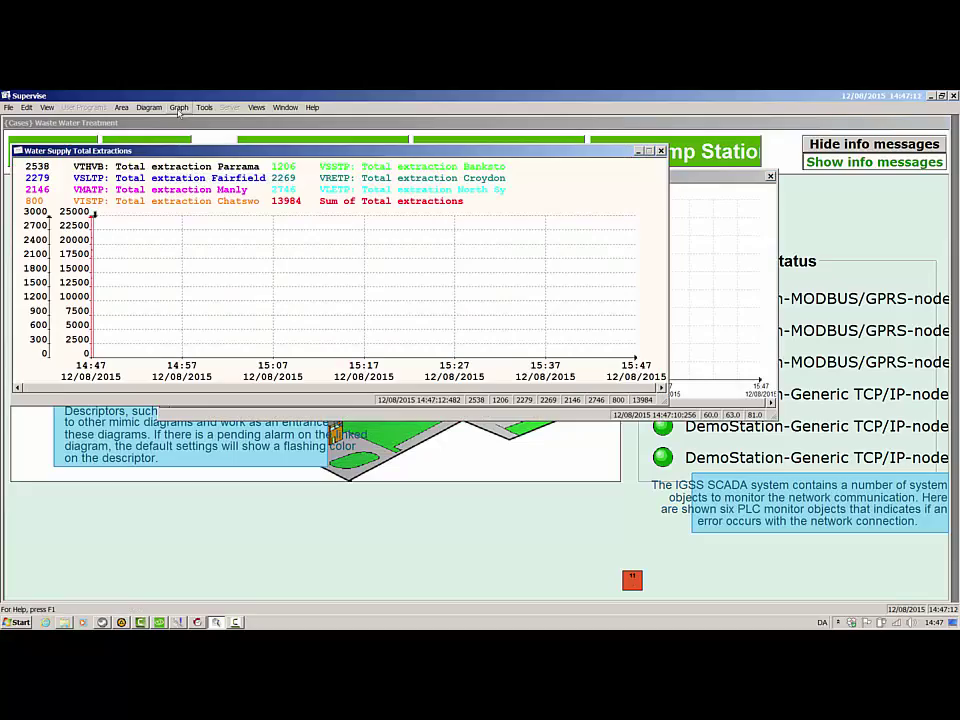
Check the area's list of graphs and save the current view with the diagram and both graphs open
{"action": "left_click", "coordinate": [179, 107]}
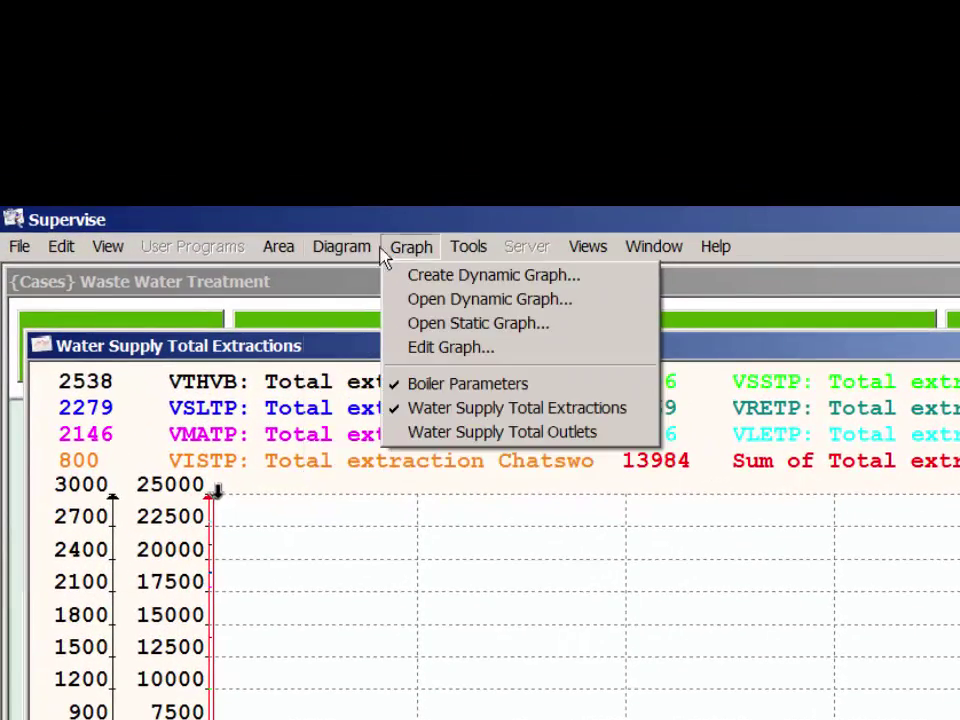
{"action": "mouse_move", "coordinate": [235, 160]}
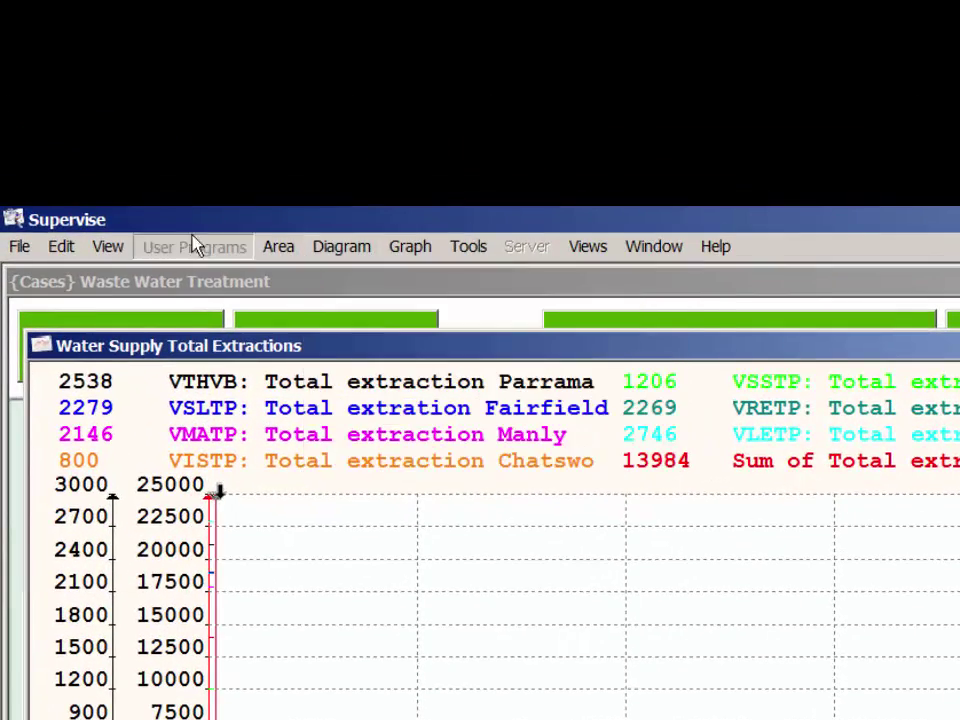
{"action": "mouse_move", "coordinate": [97, 253]}
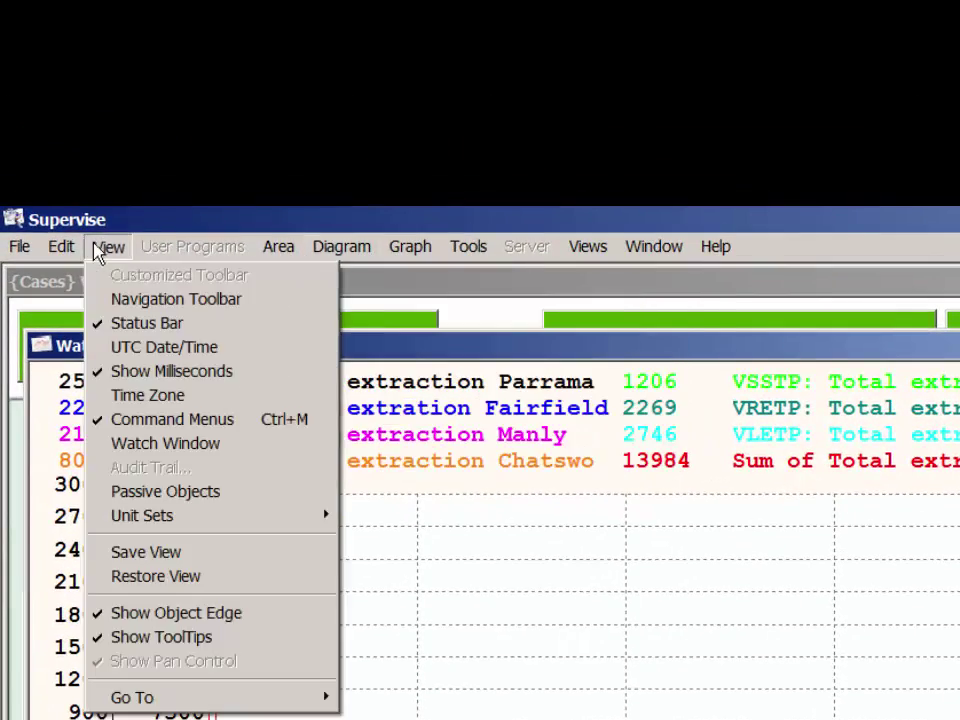
{"action": "left_click", "coordinate": [128, 560]}
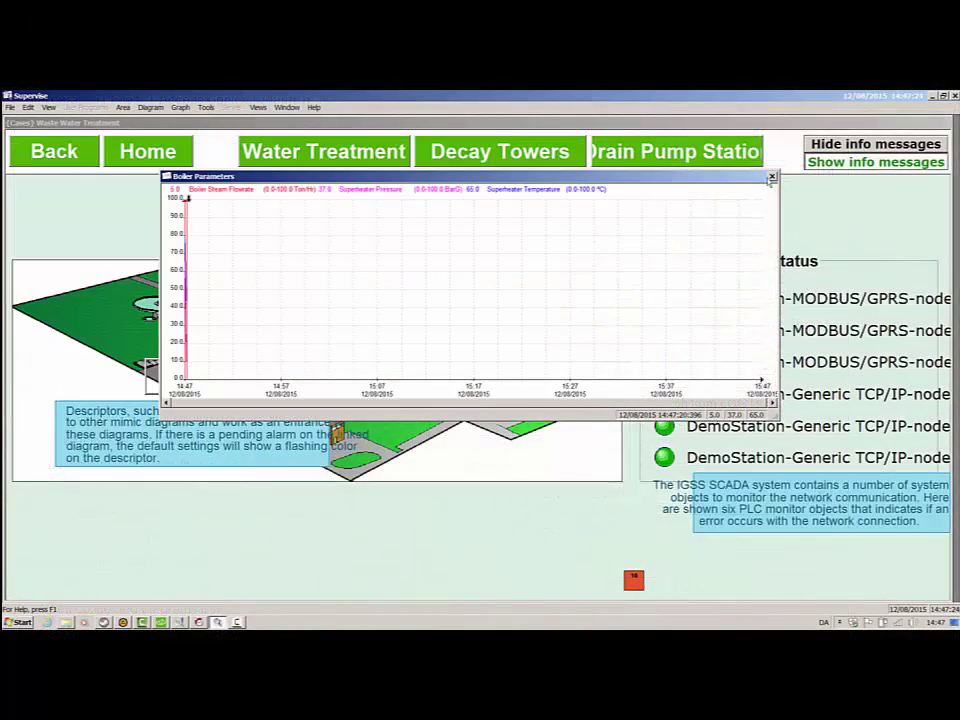
Close the Boiler Parameters graph and go through the home diagram to the training area's Dairy Production diagram
{"action": "left_click", "coordinate": [771, 177]}
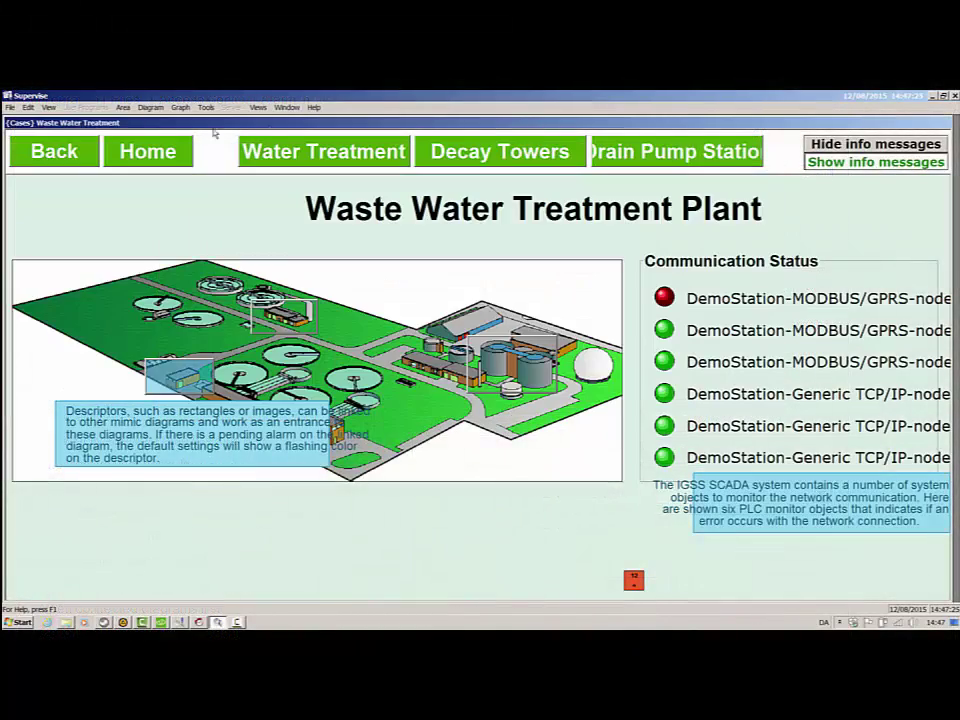
{"action": "left_click", "coordinate": [157, 142]}
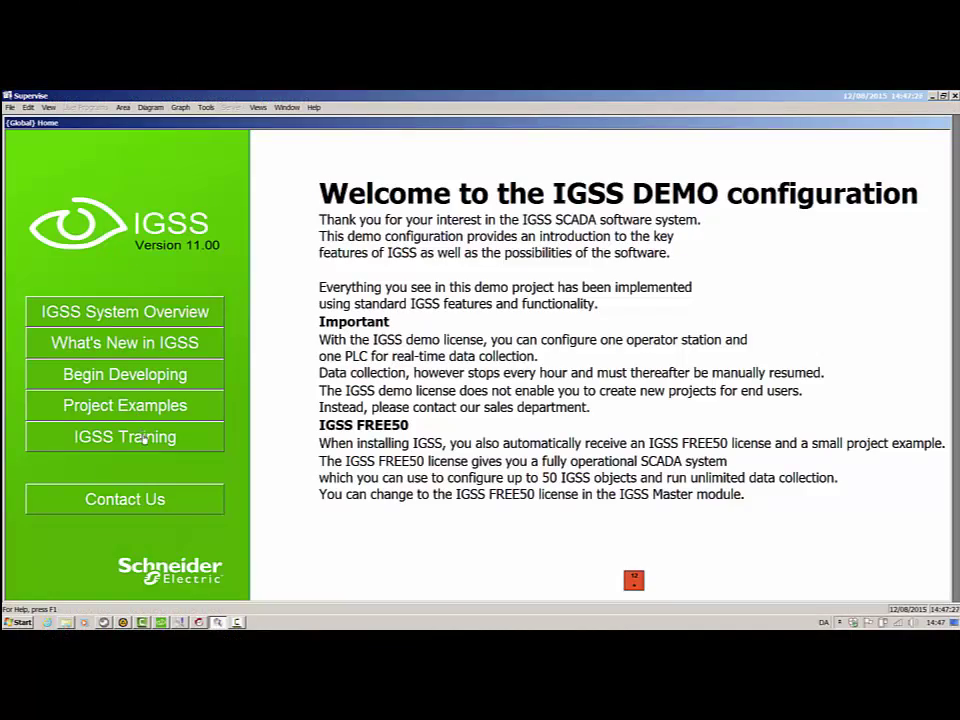
{"action": "left_click", "coordinate": [141, 437]}
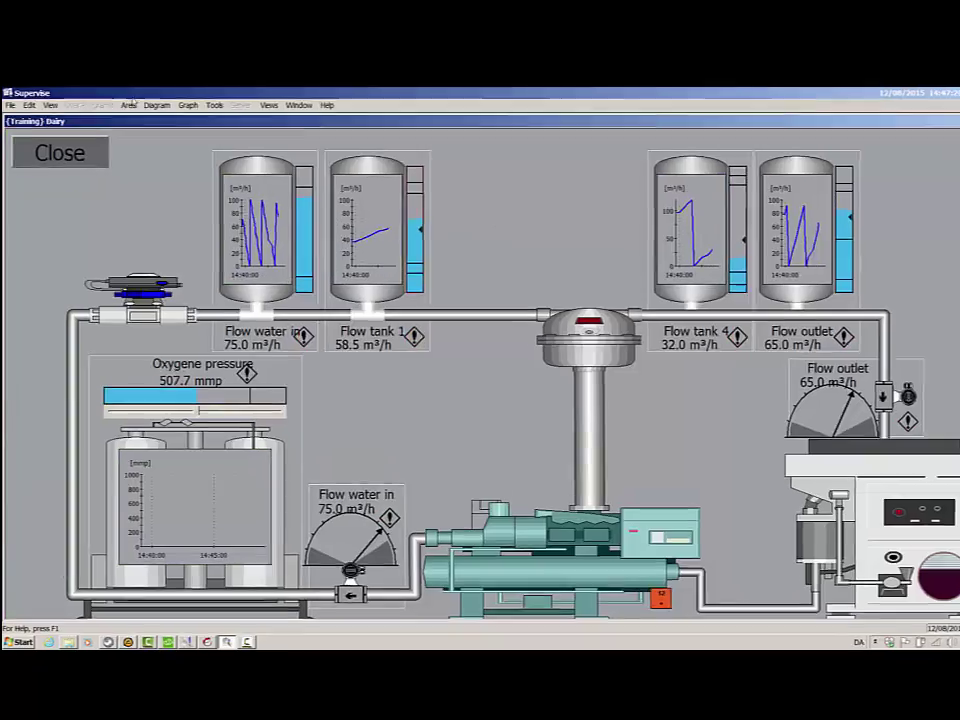
Examine which diagrams and graphs belong to the training area, and close the Dairy diagram
{"action": "left_click", "coordinate": [156, 104]}
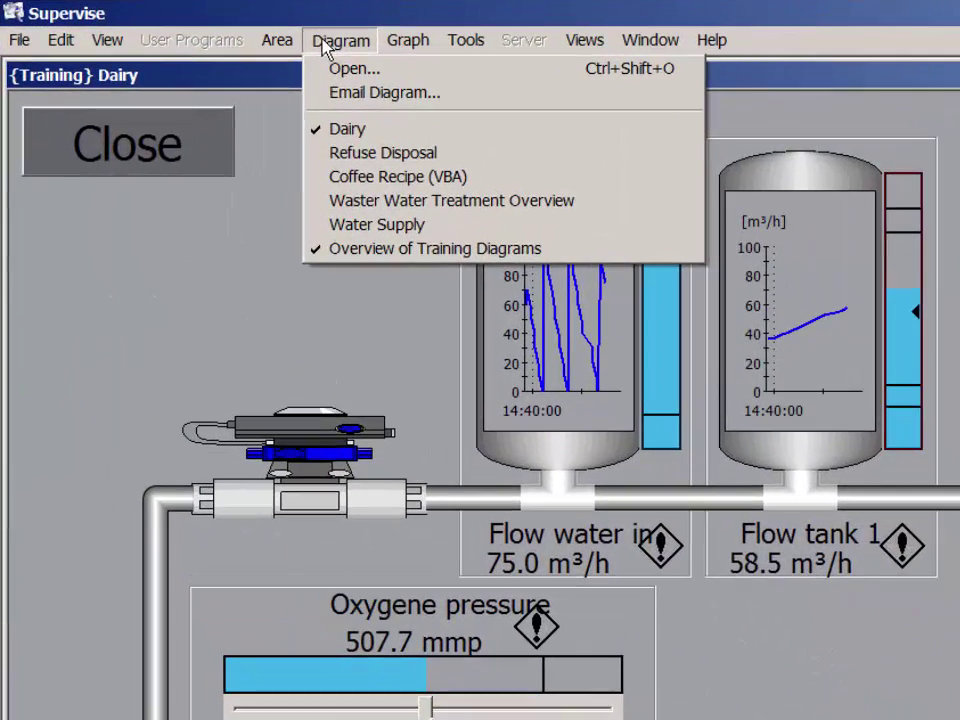
{"action": "mouse_move", "coordinate": [183, 106]}
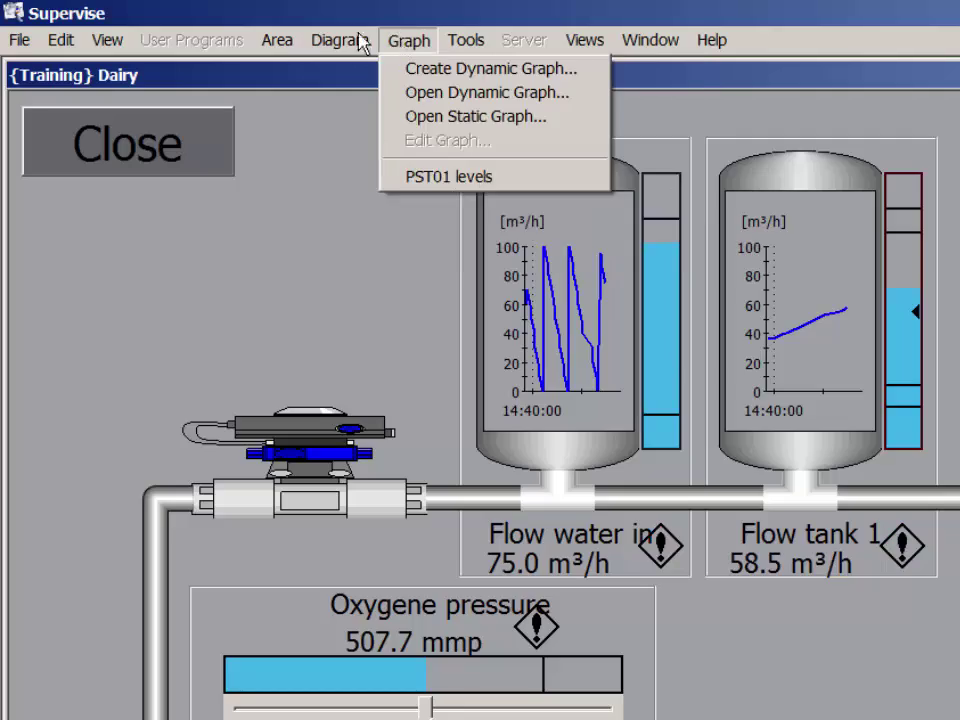
{"action": "mouse_move", "coordinate": [339, 52]}
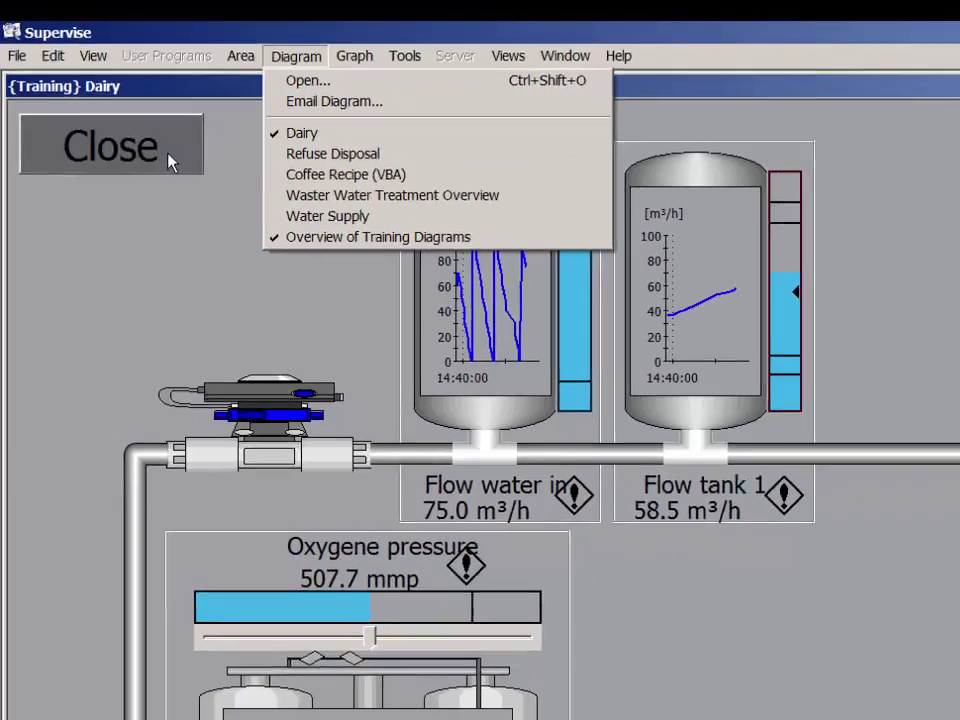
{"action": "left_click", "coordinate": [170, 160]}
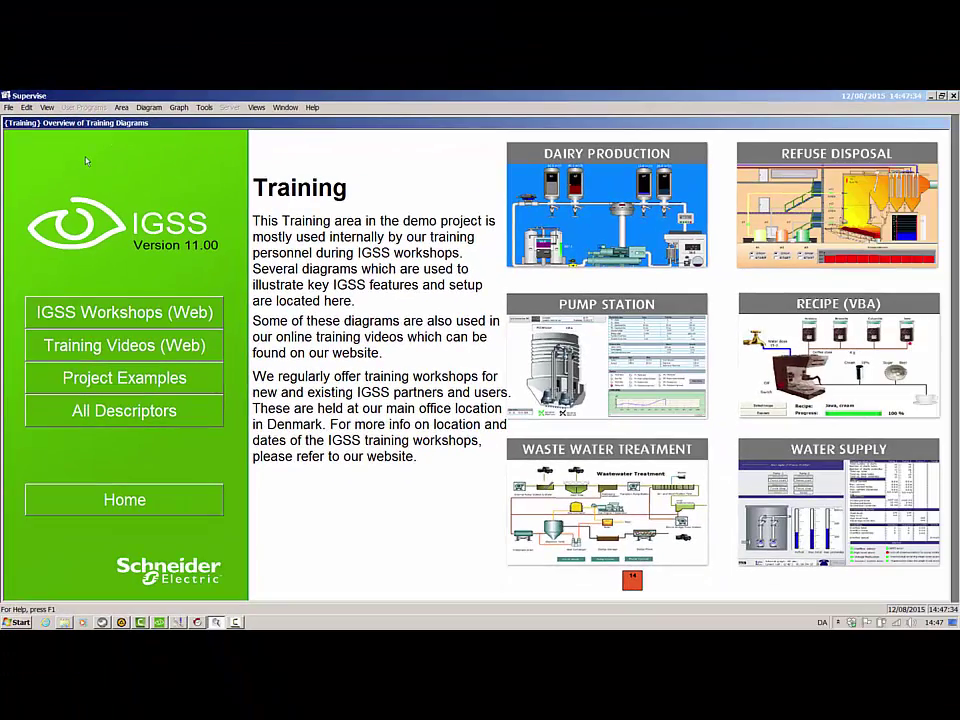
Restore the saved view and check the diagrams and graphs listed for its area
{"action": "left_click", "coordinate": [47, 108]}
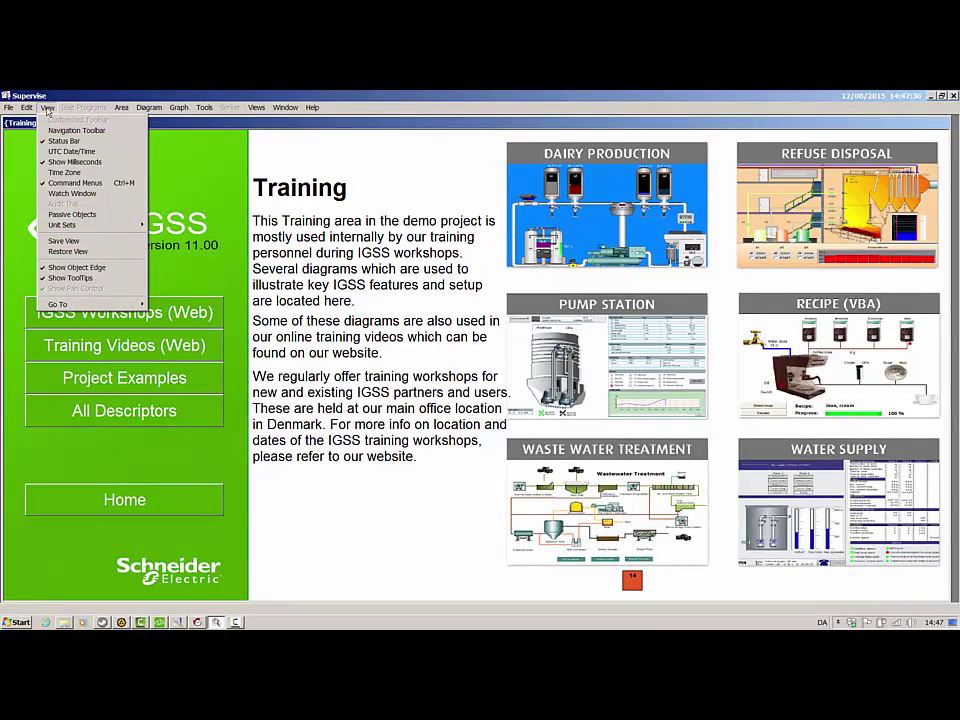
{"action": "left_click", "coordinate": [68, 251]}
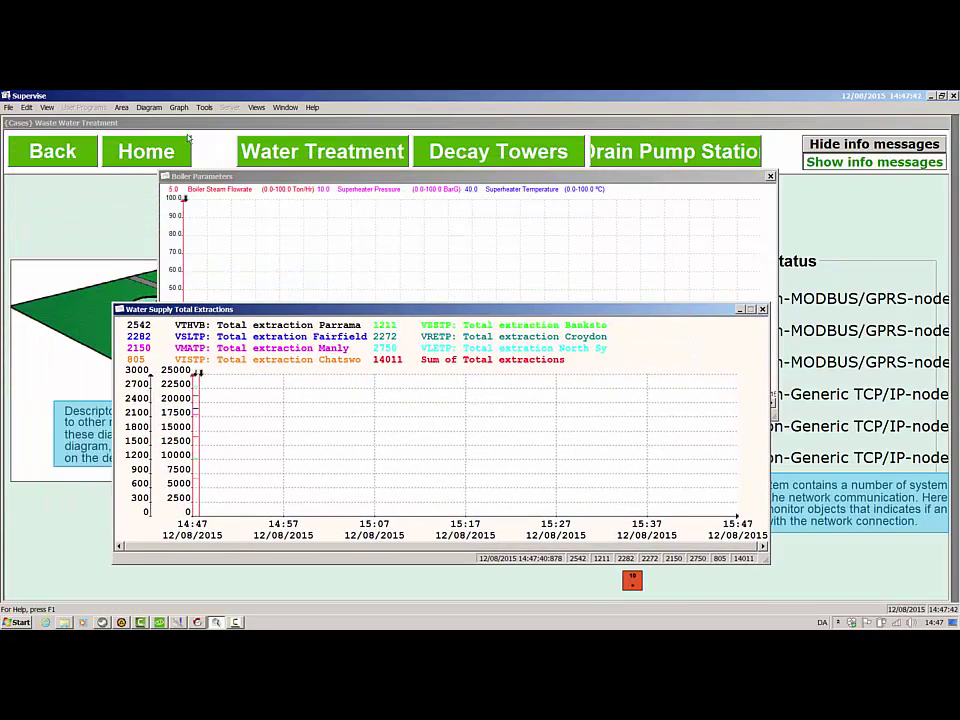
{"action": "left_click", "coordinate": [149, 107]}
{"action": "mouse_move", "coordinate": [178, 107]}
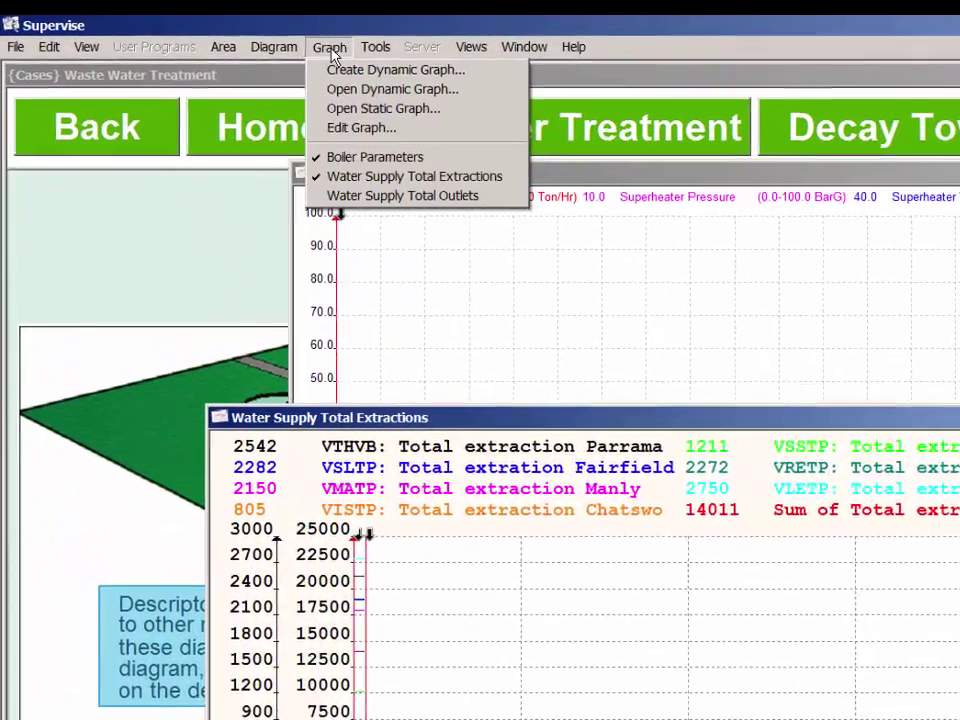
{"action": "mouse_move", "coordinate": [279, 38]}
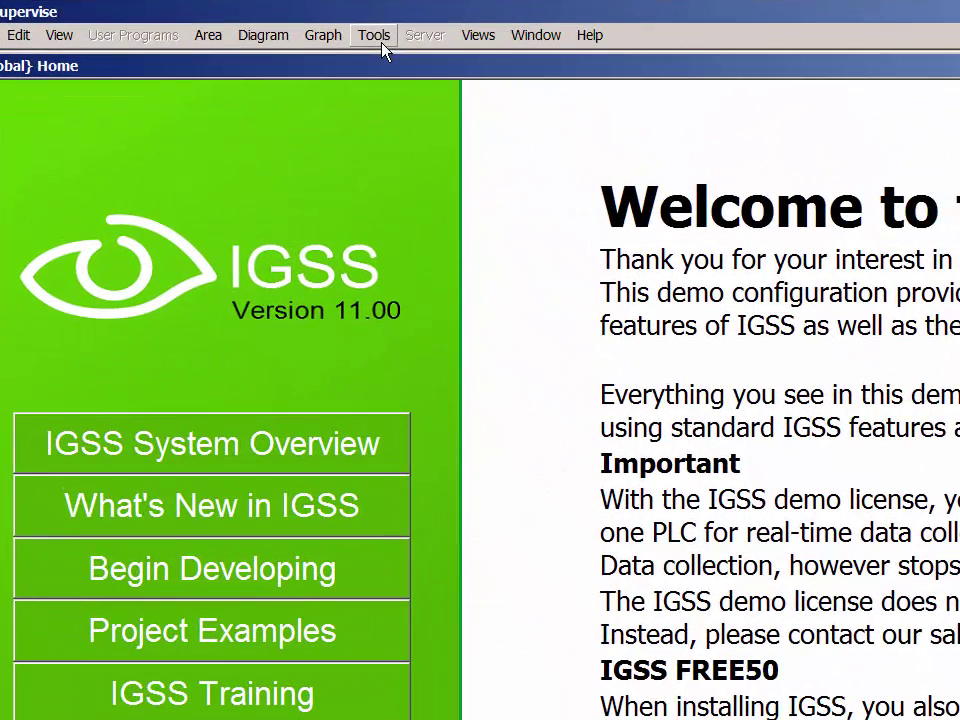
Broadcast "Shutting down IGSS Server for 10 minutes. Respond if this is too soon." to all stations and close the received message
{"action": "left_click", "coordinate": [380, 40]}
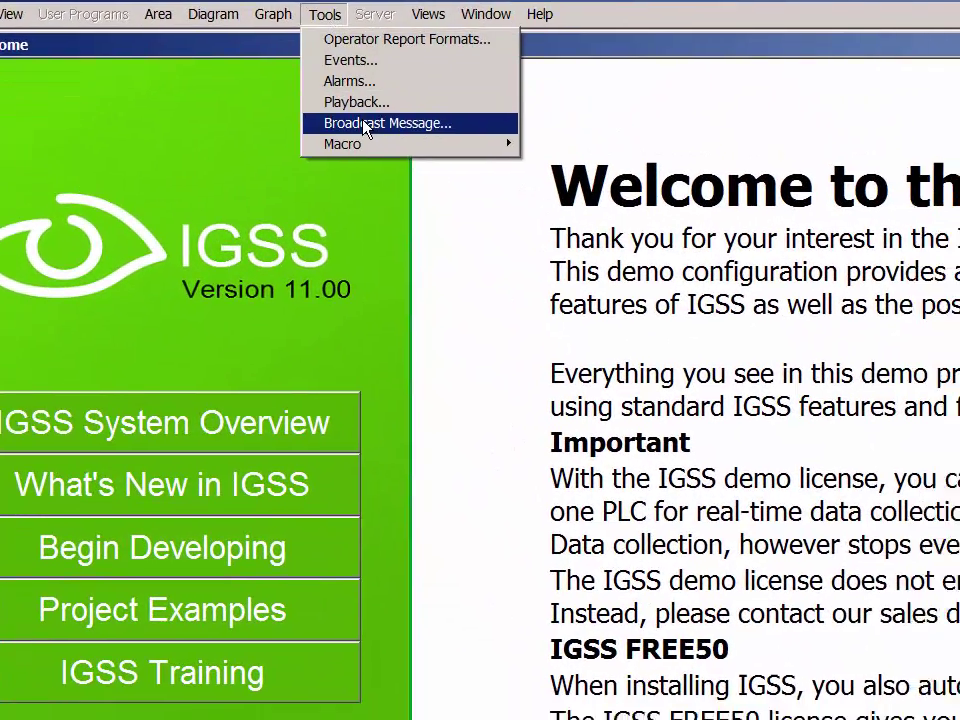
{"action": "left_click", "coordinate": [415, 146]}
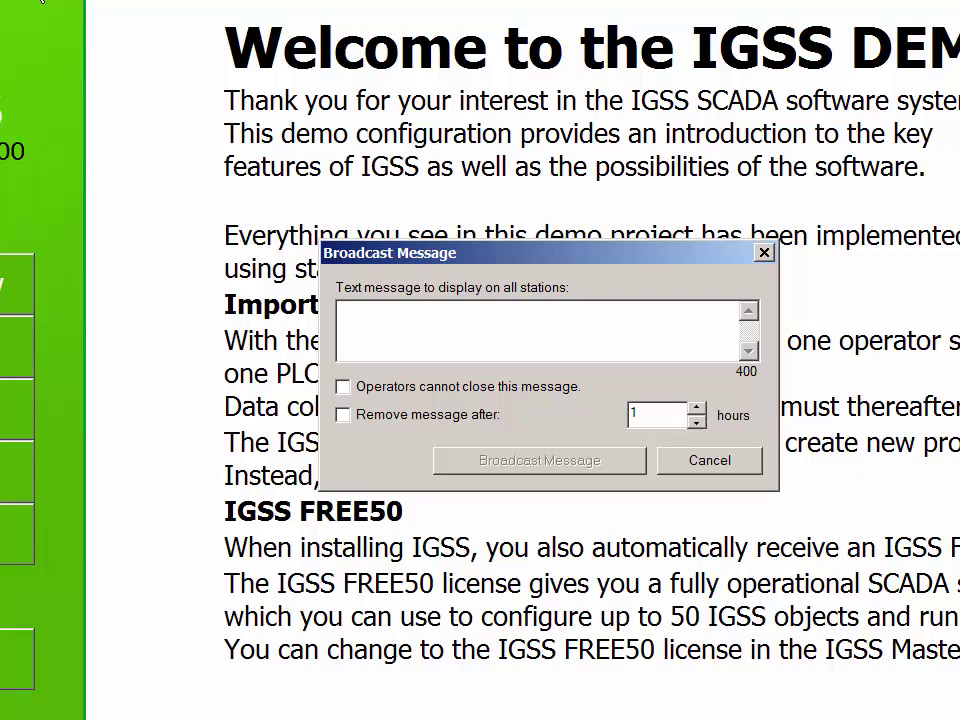
{"action": "type", "text": "Shu"}
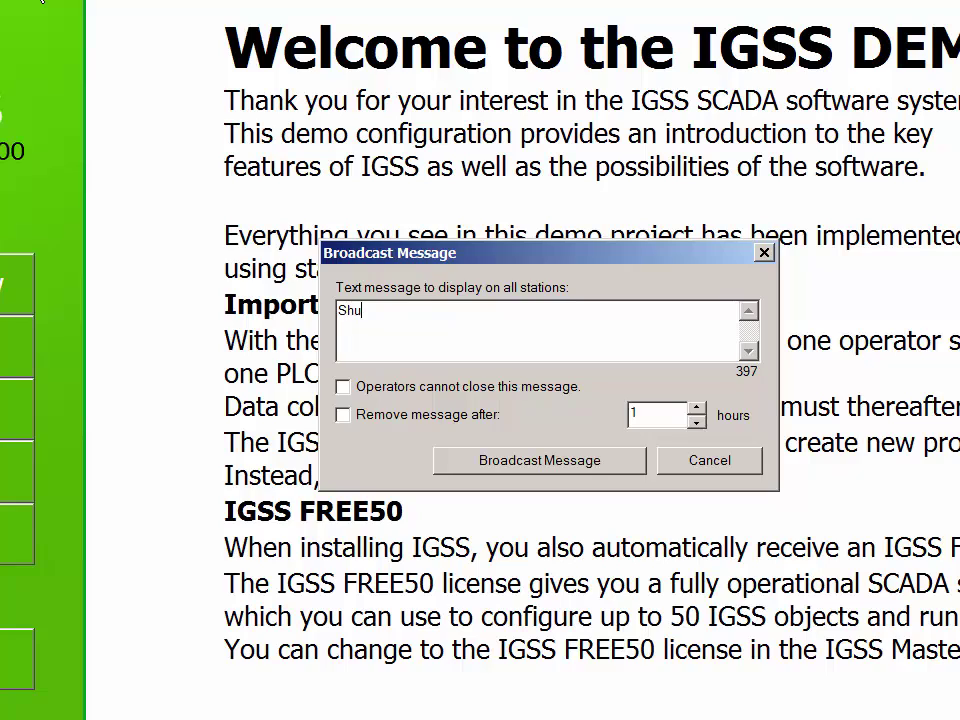
{"action": "type", "text": "tting down IGSS S"}
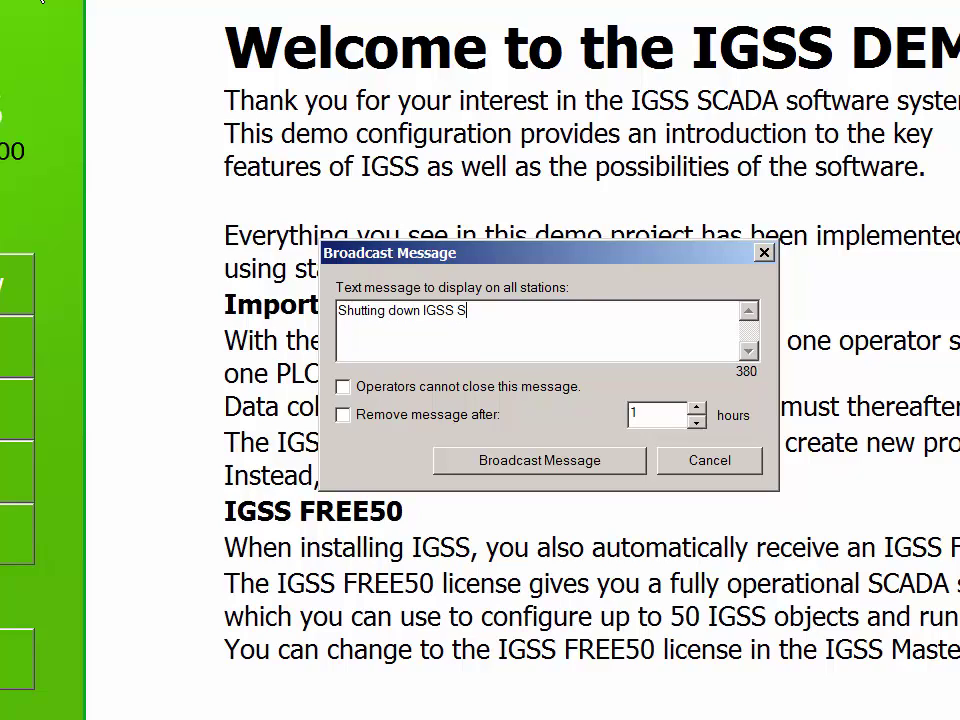
{"action": "type", "text": "erver for 10 minutes"}
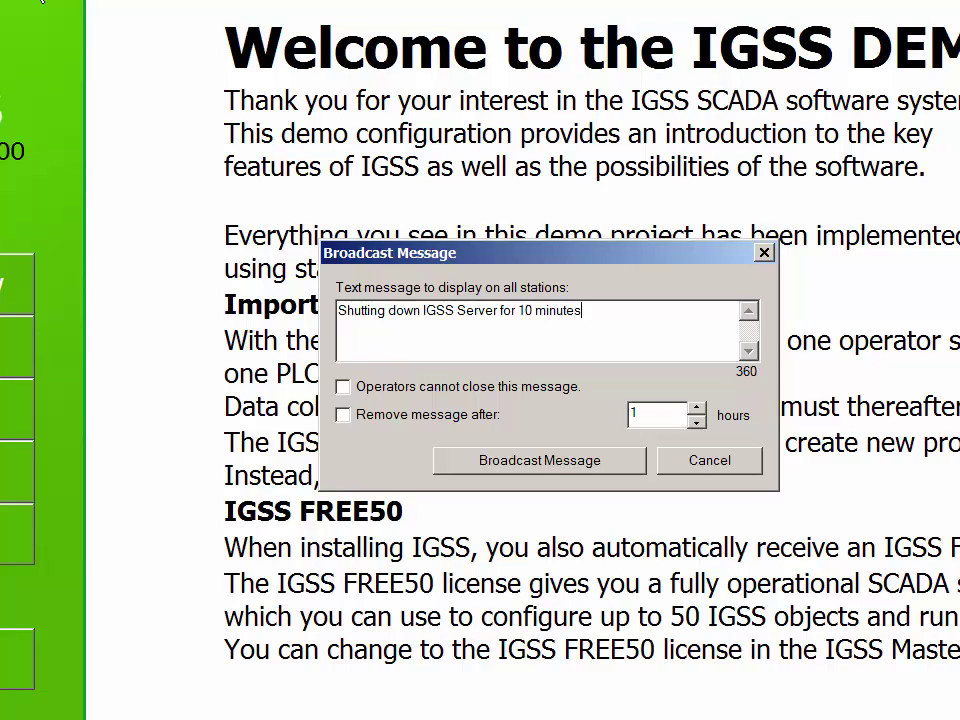
{"action": "type", "text": ". Respond "}
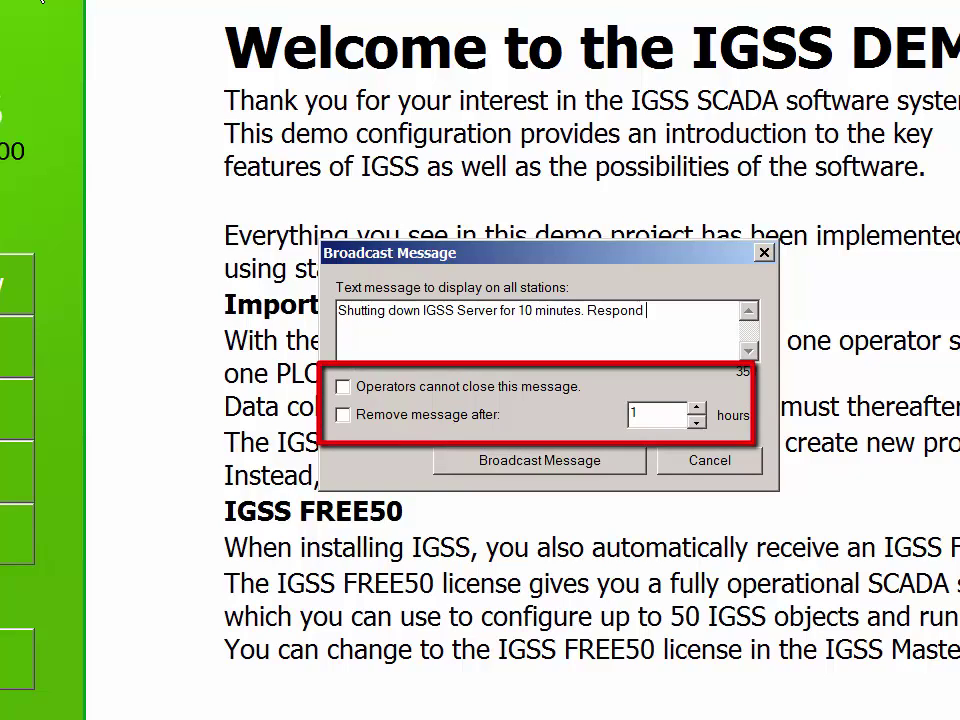
{"action": "type", "text": "if this is too soon."}
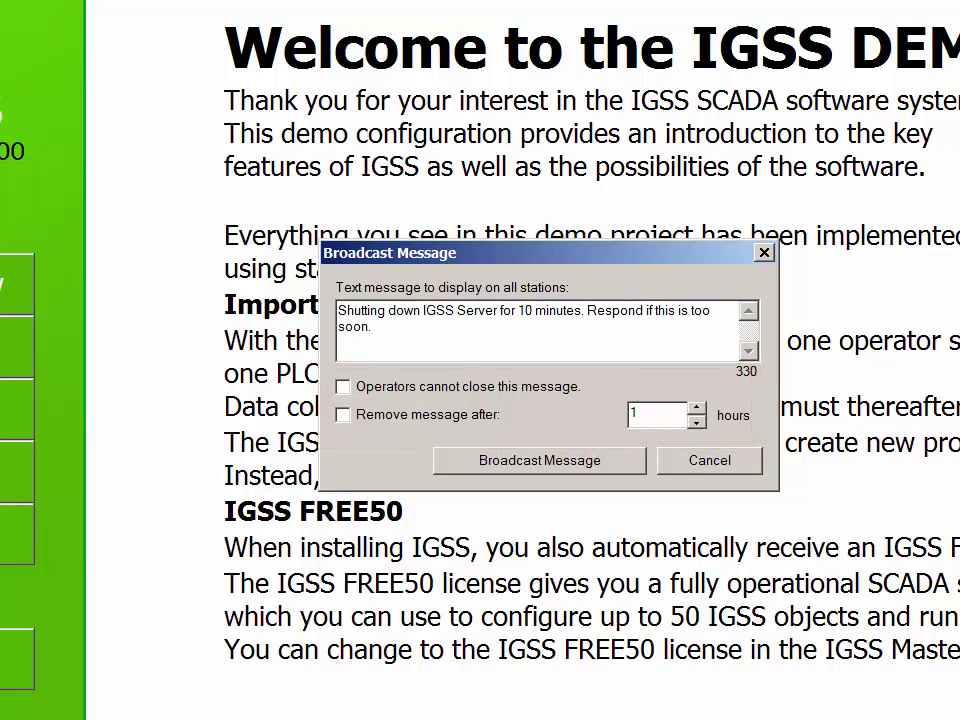
{"action": "left_click", "coordinate": [508, 466]}
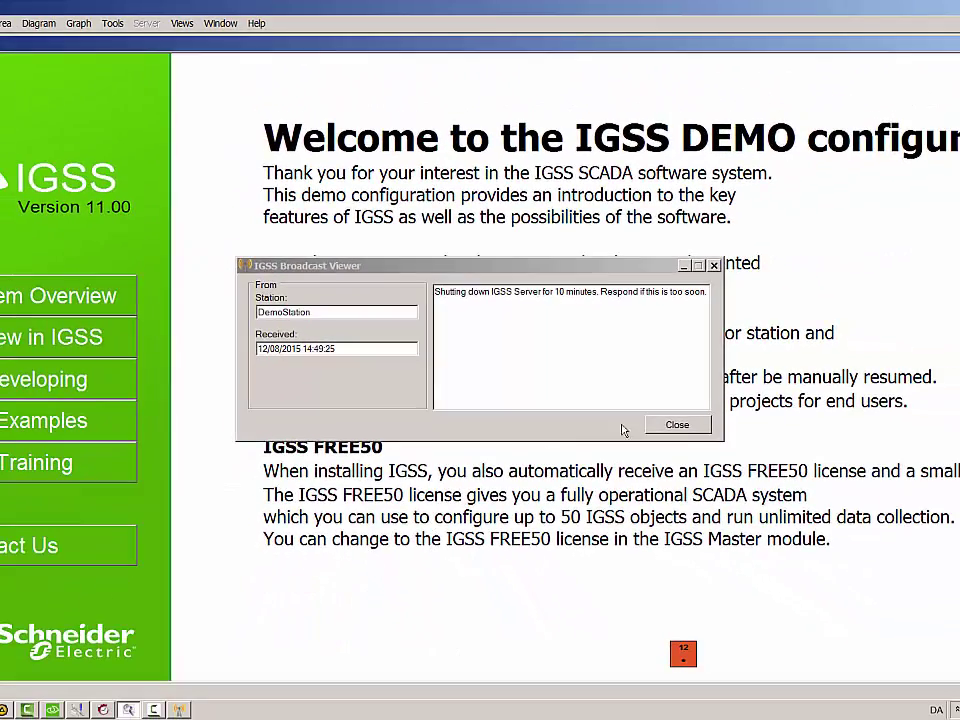
{"action": "left_click", "coordinate": [676, 424]}
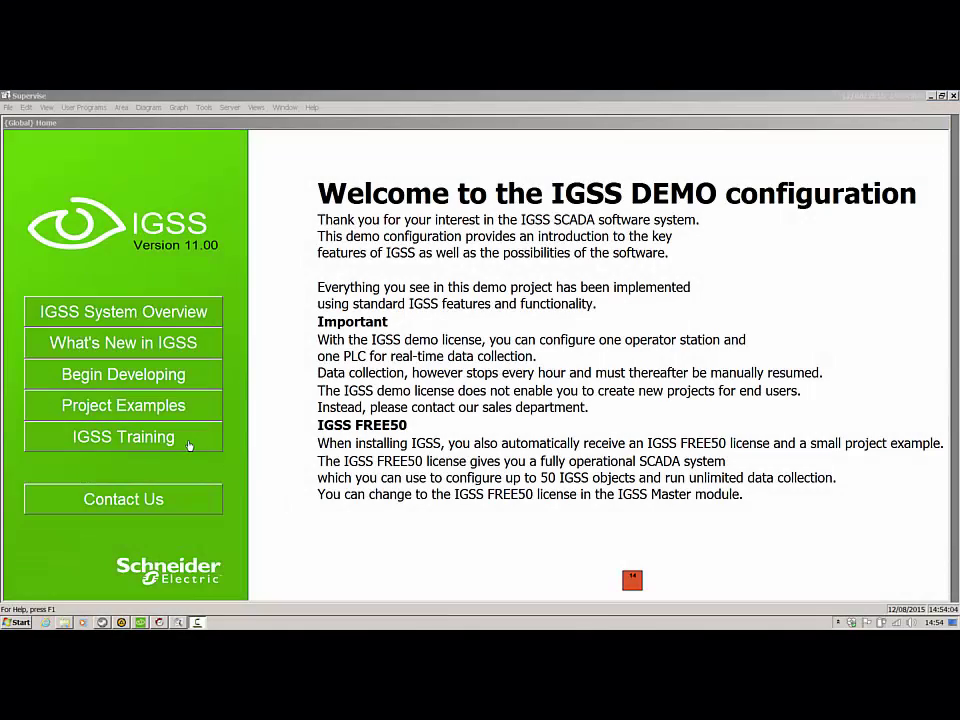
Open the training area's Dairy Production diagram and show the object properties of the Flow water in object
{"action": "left_click", "coordinate": [189, 445]}
{"action": "left_click", "coordinate": [515, 255]}
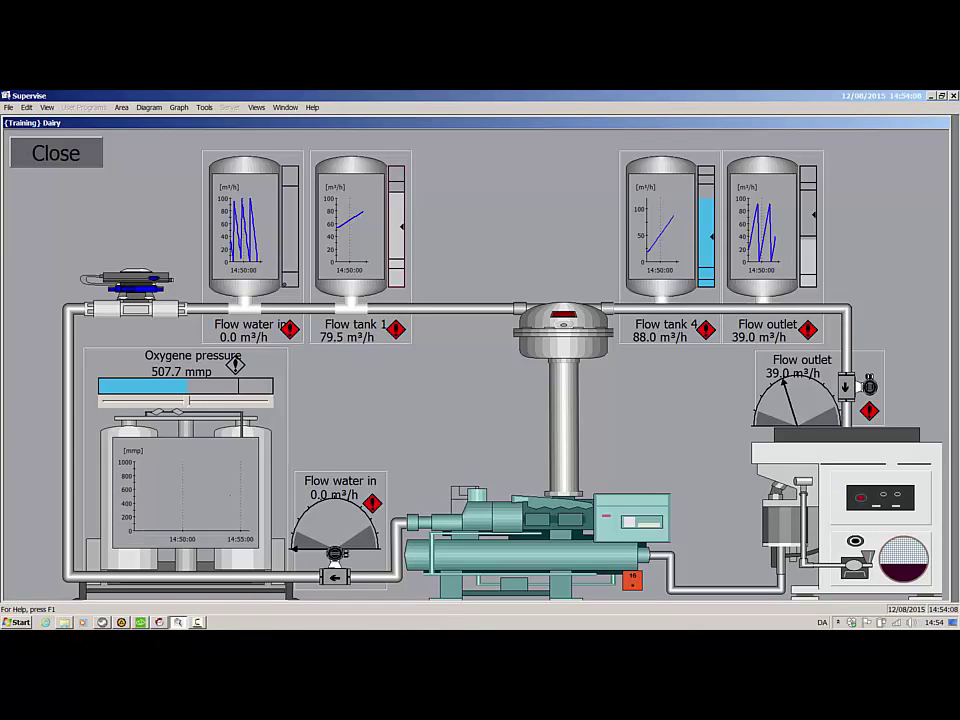
{"action": "right_click", "coordinate": [289, 330]}
{"action": "left_click", "coordinate": [320, 480]}
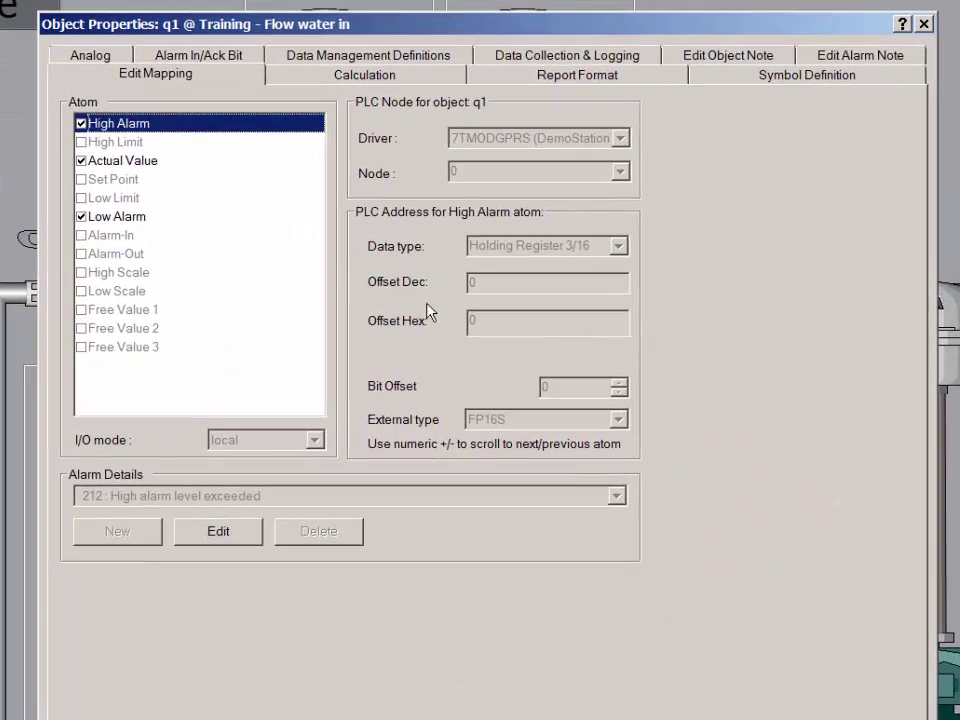
Review the Flow water in object's calculation, report format, symbol definition, data collection, data management and alarm acknowledgement properties
{"action": "left_click", "coordinate": [413, 80]}
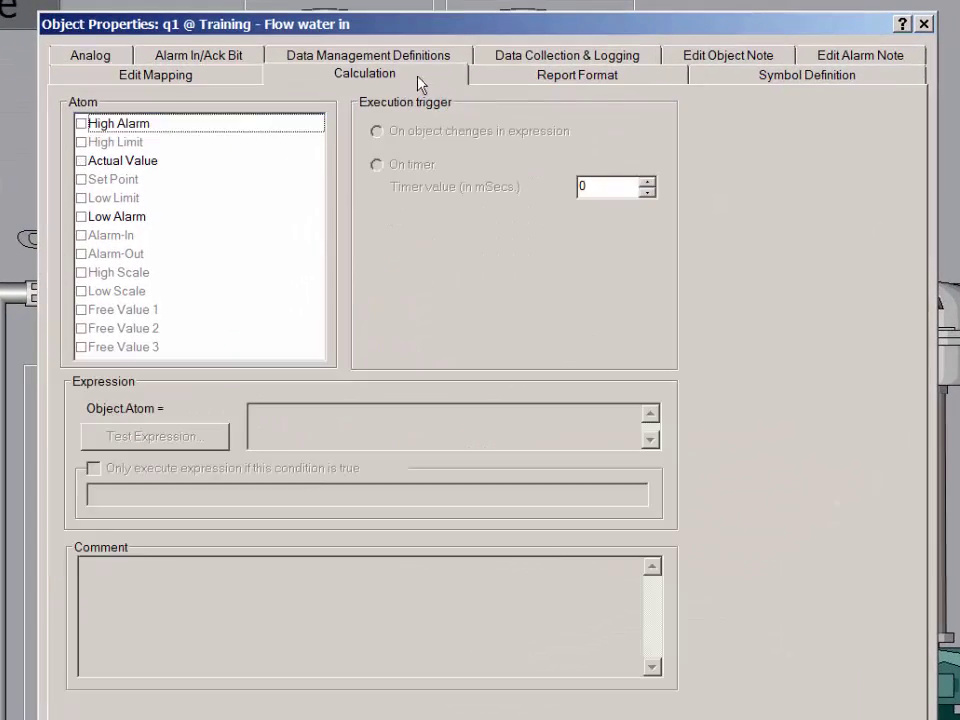
{"action": "left_click", "coordinate": [538, 80]}
{"action": "left_click", "coordinate": [713, 82]}
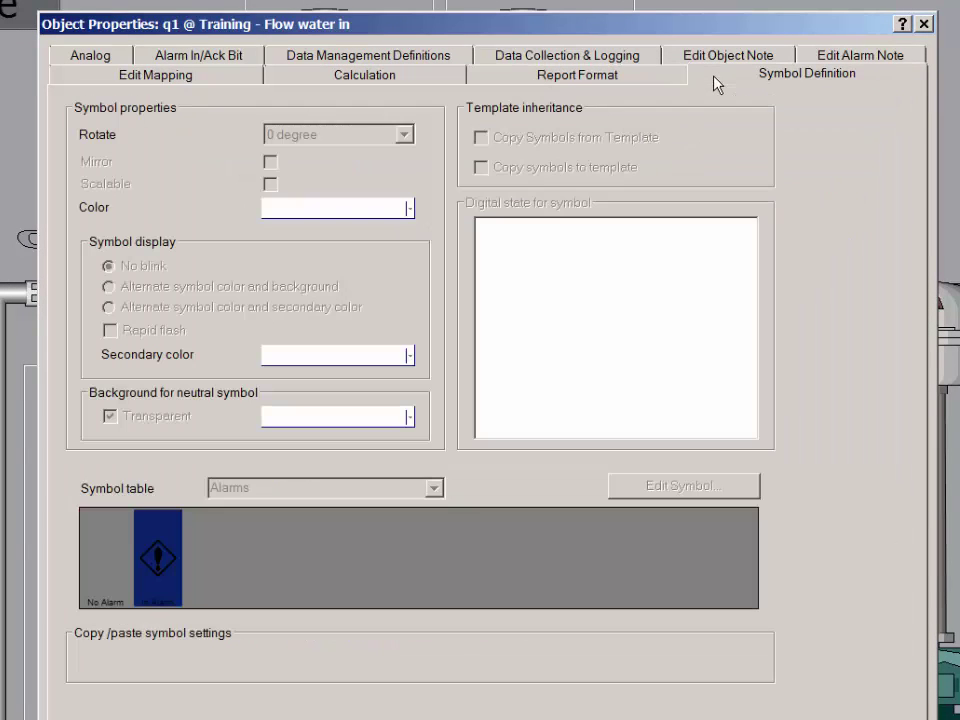
{"action": "left_click", "coordinate": [600, 57]}
{"action": "left_click", "coordinate": [424, 82]}
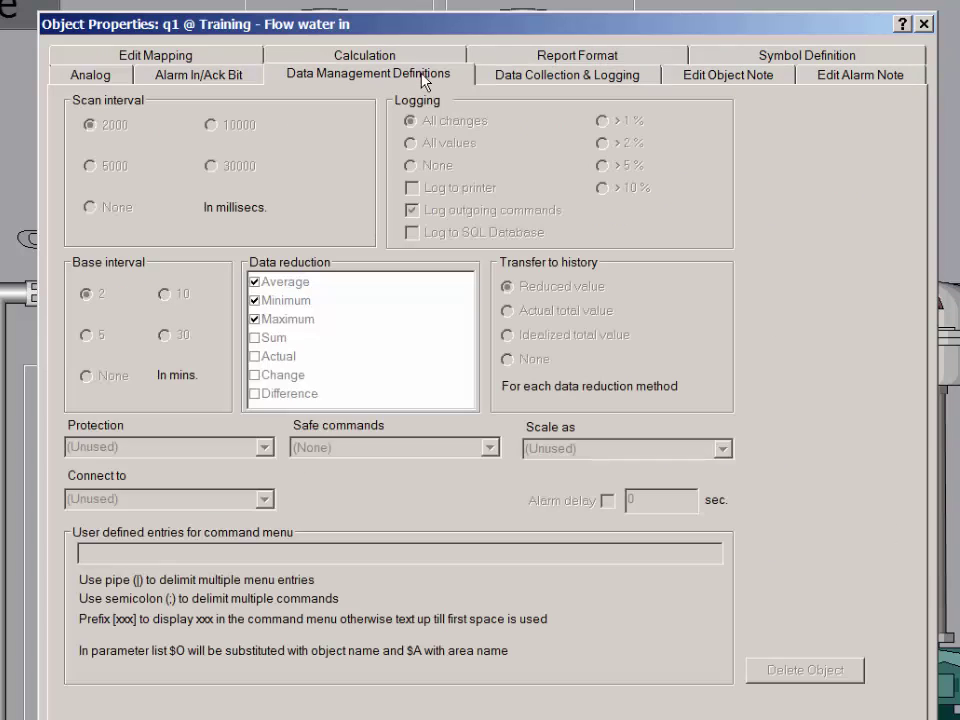
{"action": "left_click", "coordinate": [241, 81]}
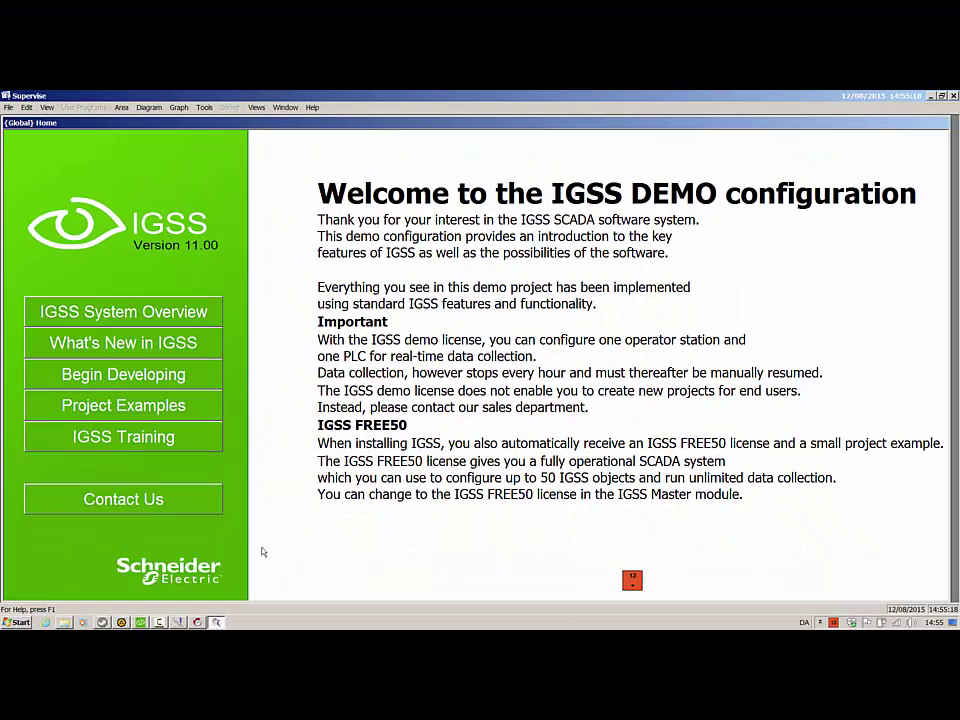
Open the Dairy Production diagram from IGSS Training and show the properties of the Flow water in object
{"action": "left_click", "coordinate": [190, 445]}
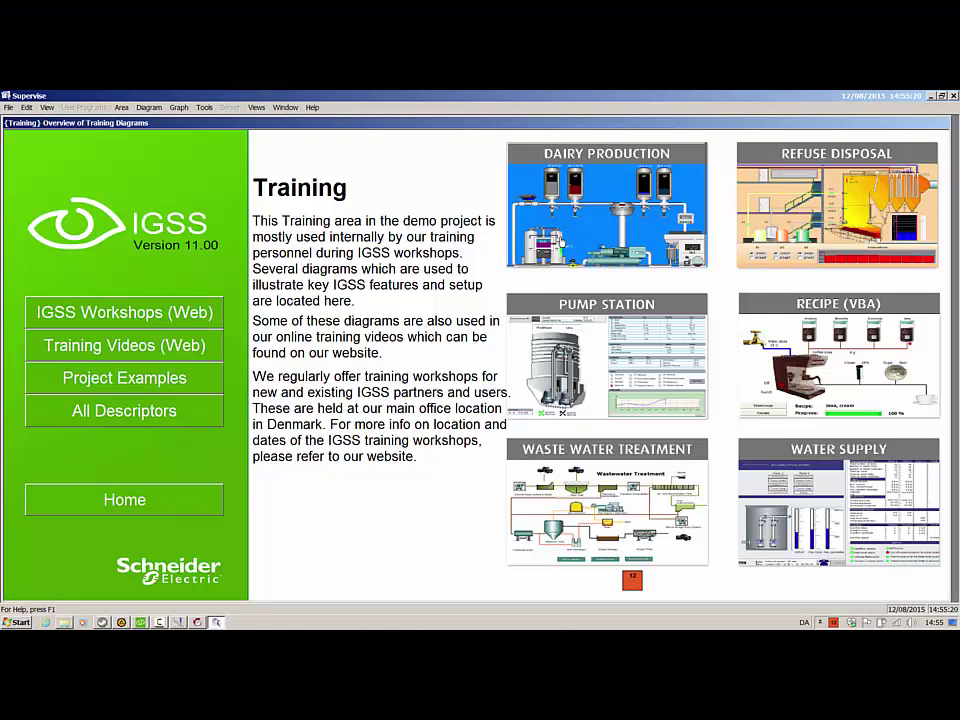
{"action": "left_click", "coordinate": [516, 255]}
{"action": "right_click", "coordinate": [297, 323]}
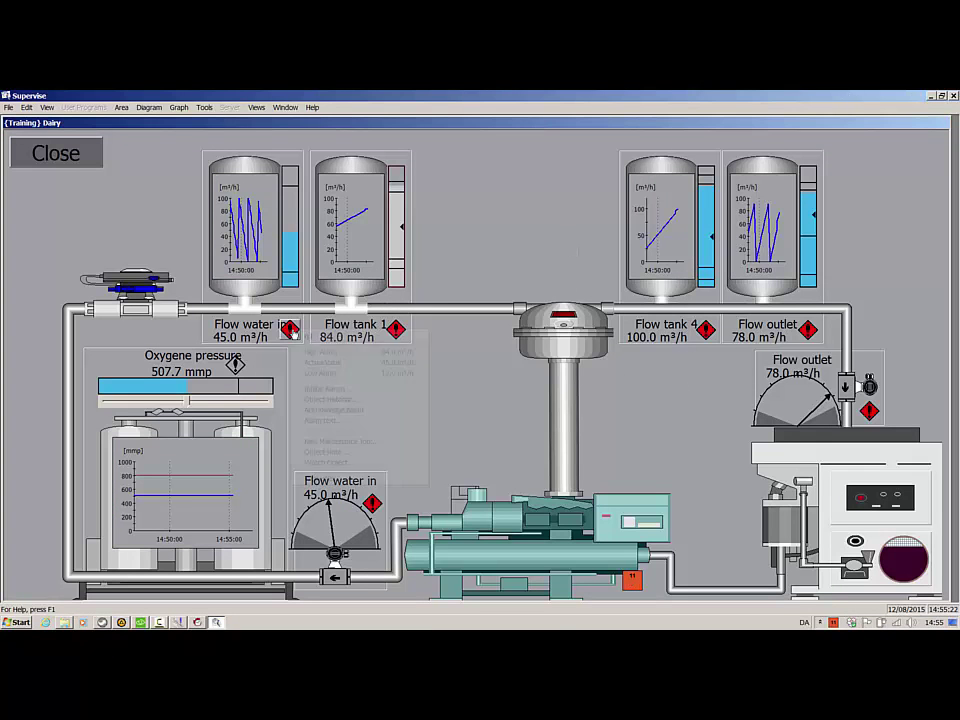
{"action": "left_click", "coordinate": [340, 477]}
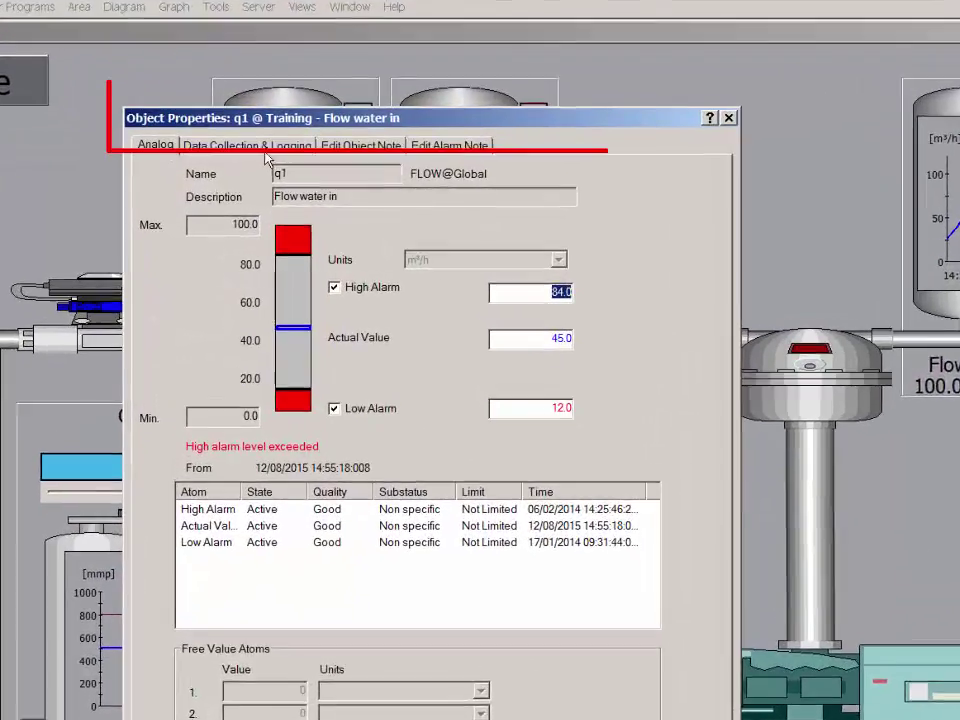
Review the Flow water in object's data collection and logging settings, object note and alarm note, and close its properties
{"action": "left_click", "coordinate": [266, 152]}
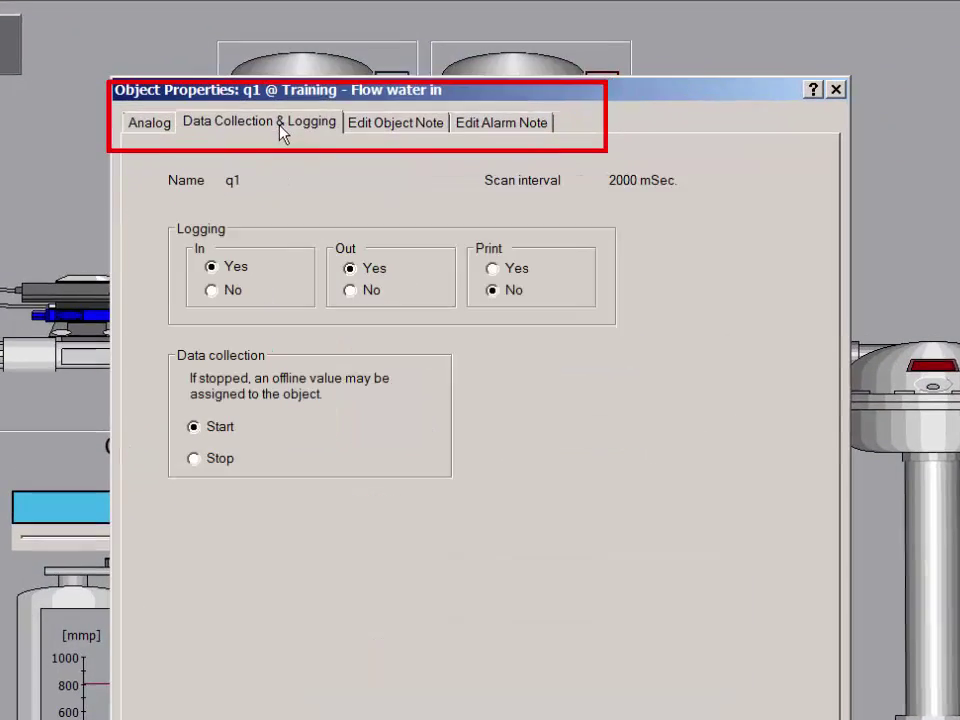
{"action": "left_click", "coordinate": [348, 150]}
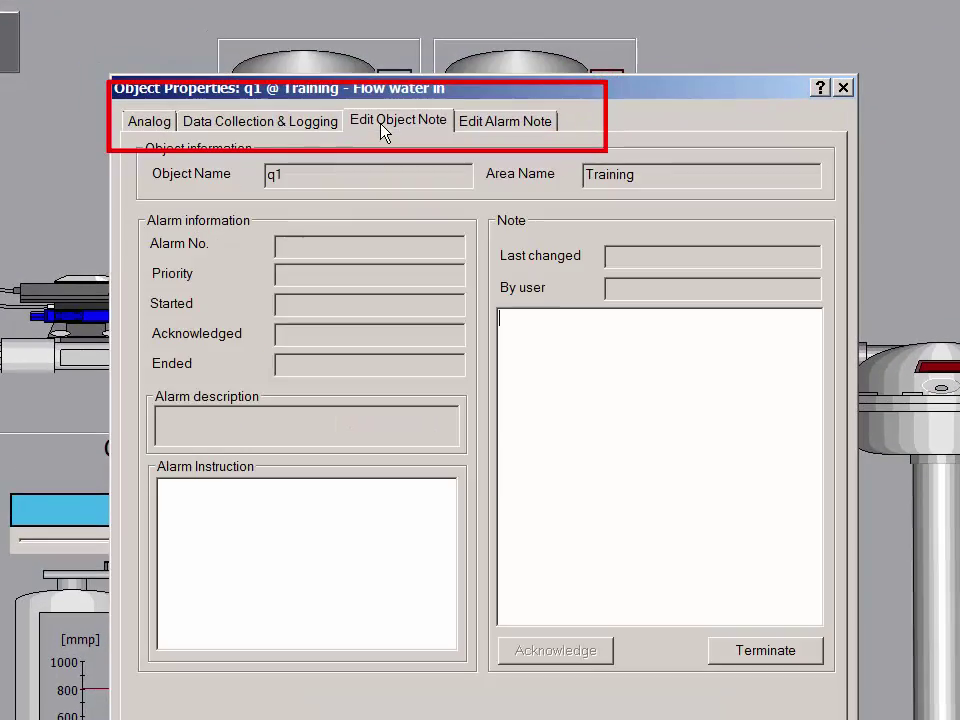
{"action": "left_click", "coordinate": [503, 122]}
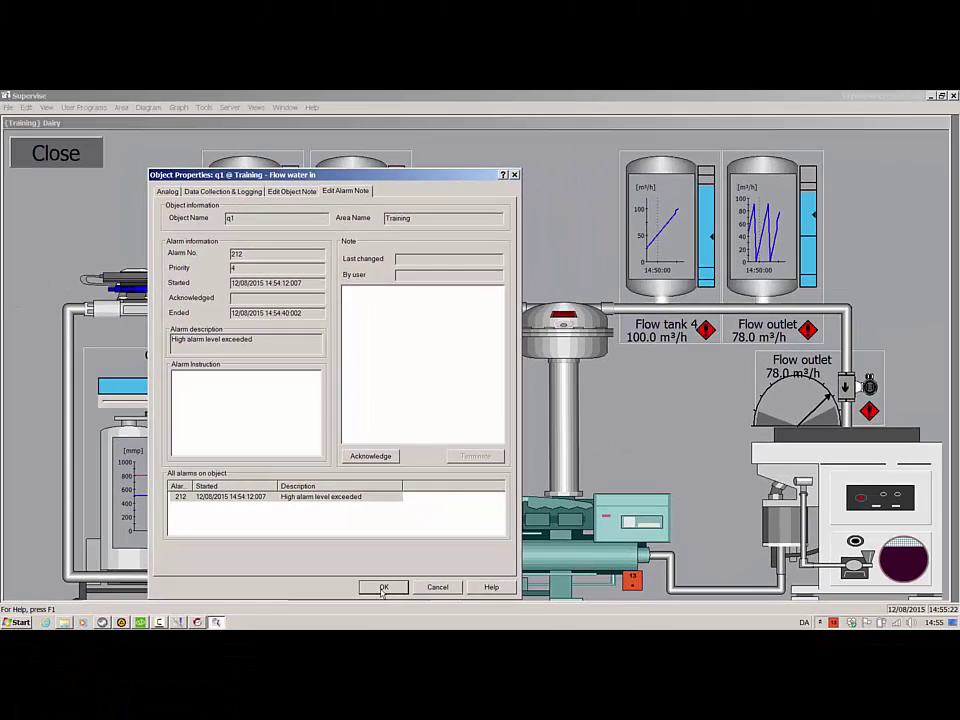
{"action": "left_click", "coordinate": [382, 587]}
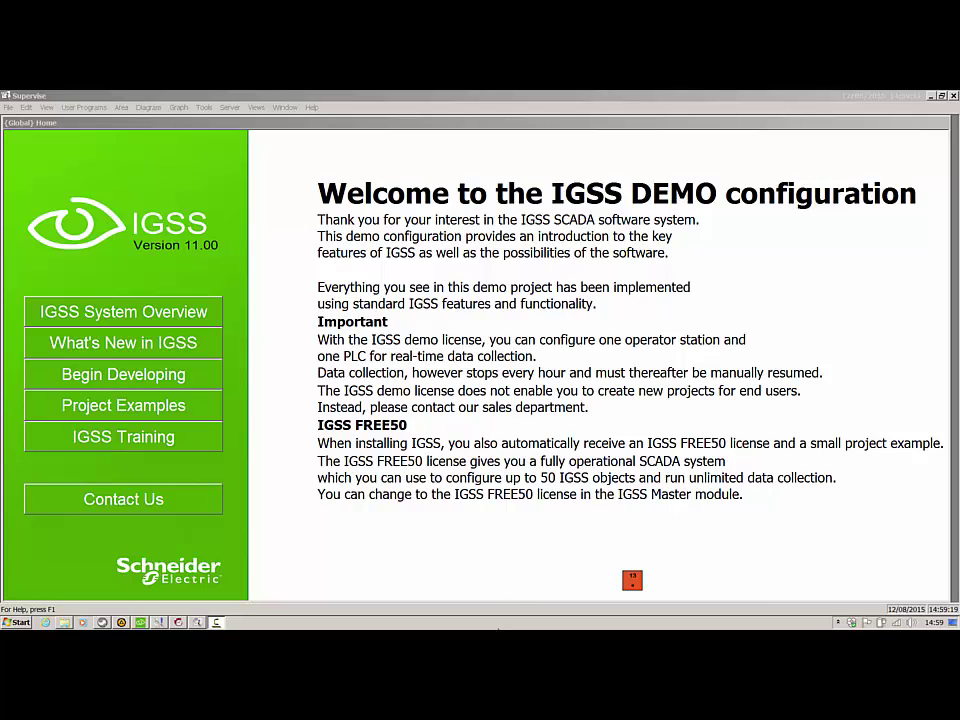
Open the Dairy Production diagram, follow Flow tank 1's link to the Refuse Disposal diagram, and go back to the training overview
{"action": "left_click", "coordinate": [219, 446]}
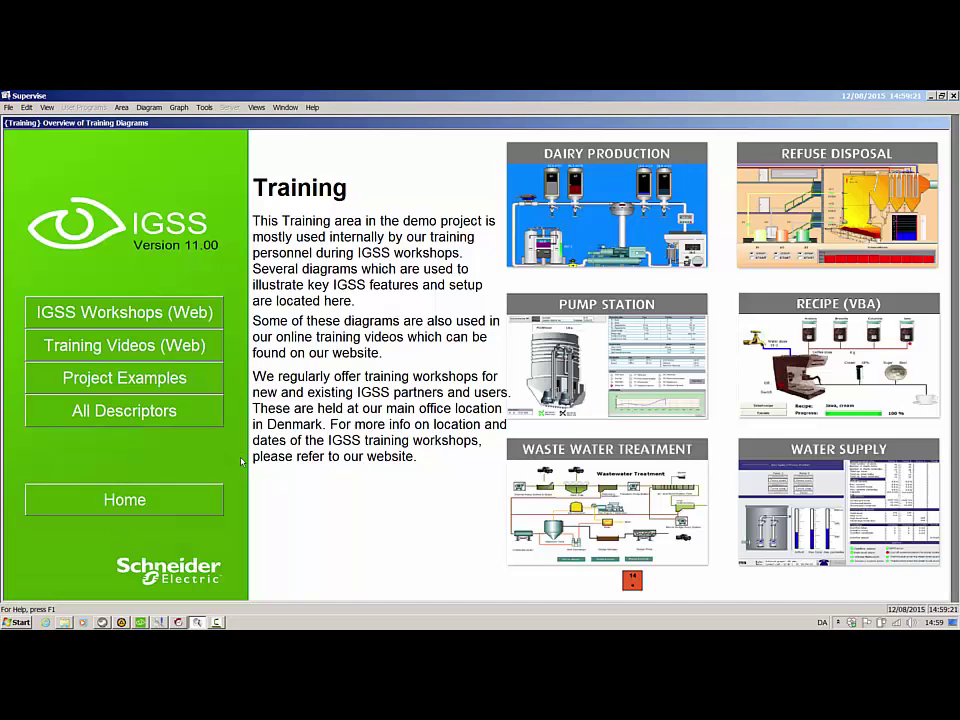
{"action": "left_click", "coordinate": [574, 244]}
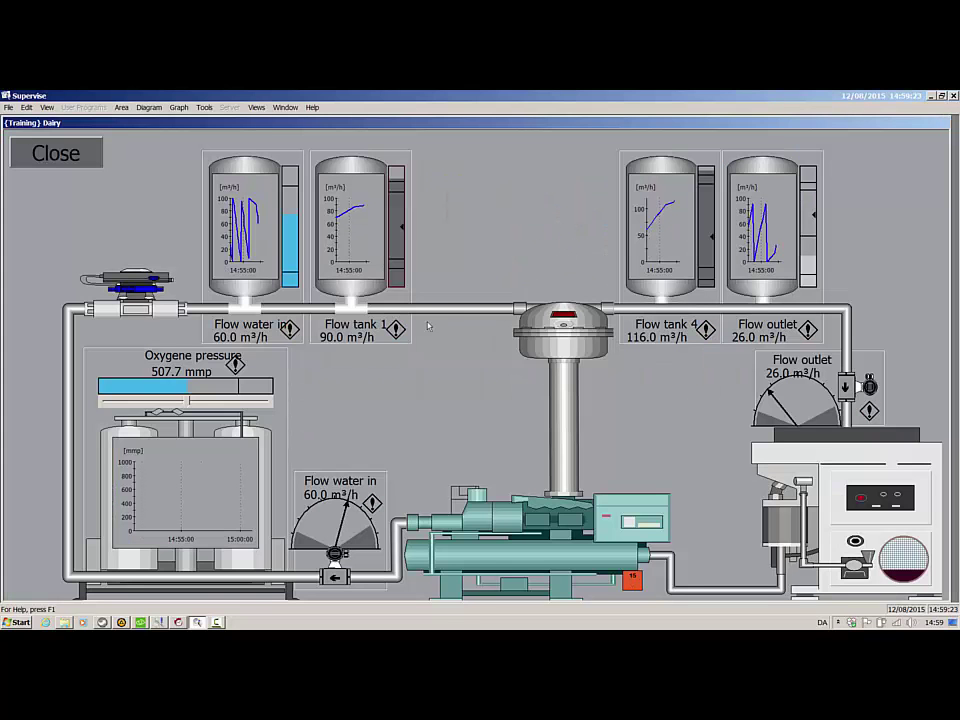
{"action": "right_click", "coordinate": [394, 329]}
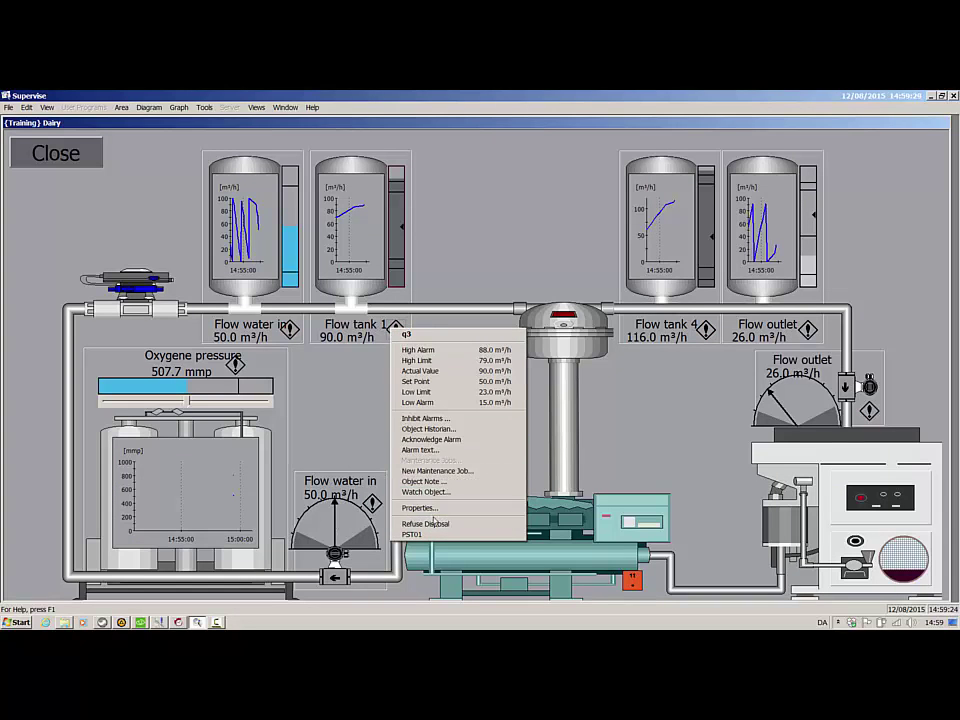
{"action": "left_click", "coordinate": [435, 525]}
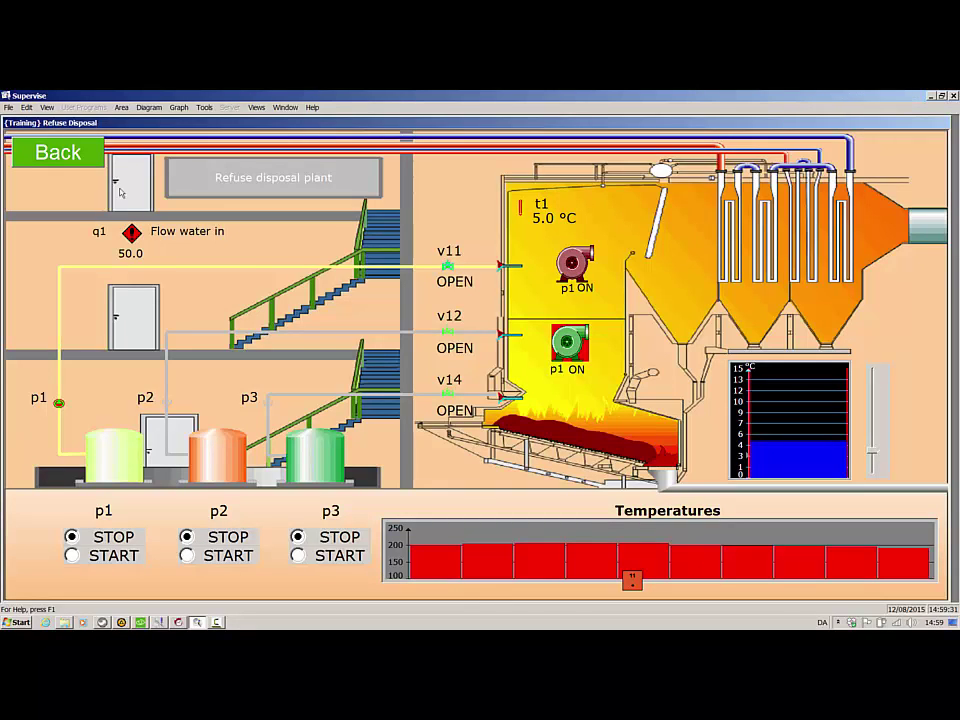
{"action": "left_click", "coordinate": [97, 164]}
Display the PST01 graph linked to Flow tank 1 in the Dairy diagram, then close the graph and the diagram
{"action": "left_click", "coordinate": [530, 250]}
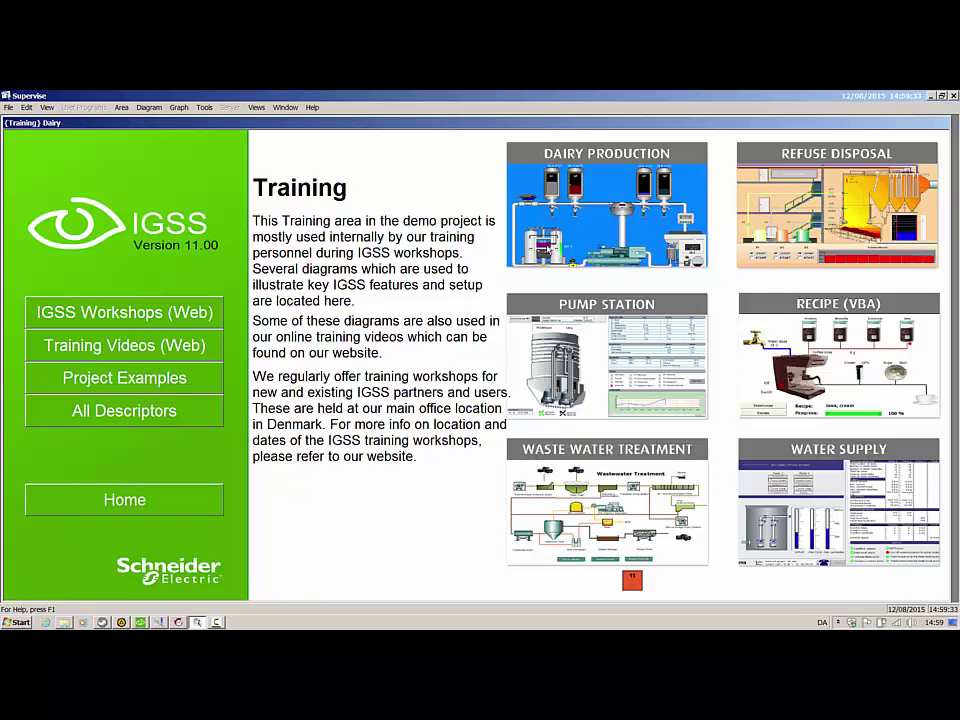
{"action": "right_click", "coordinate": [399, 331]}
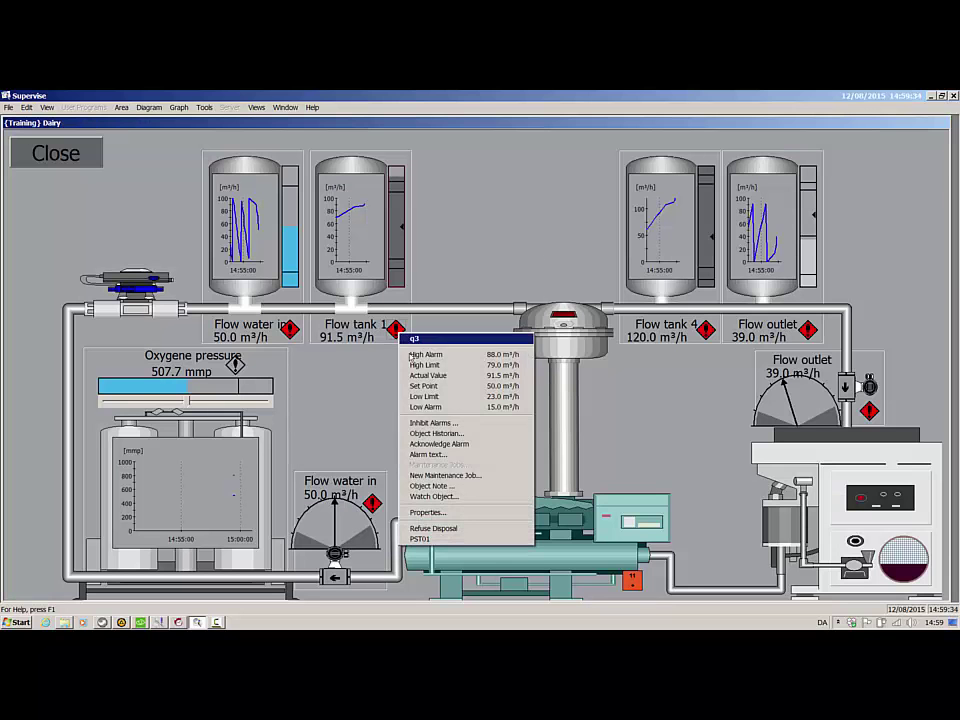
{"action": "left_click", "coordinate": [436, 540]}
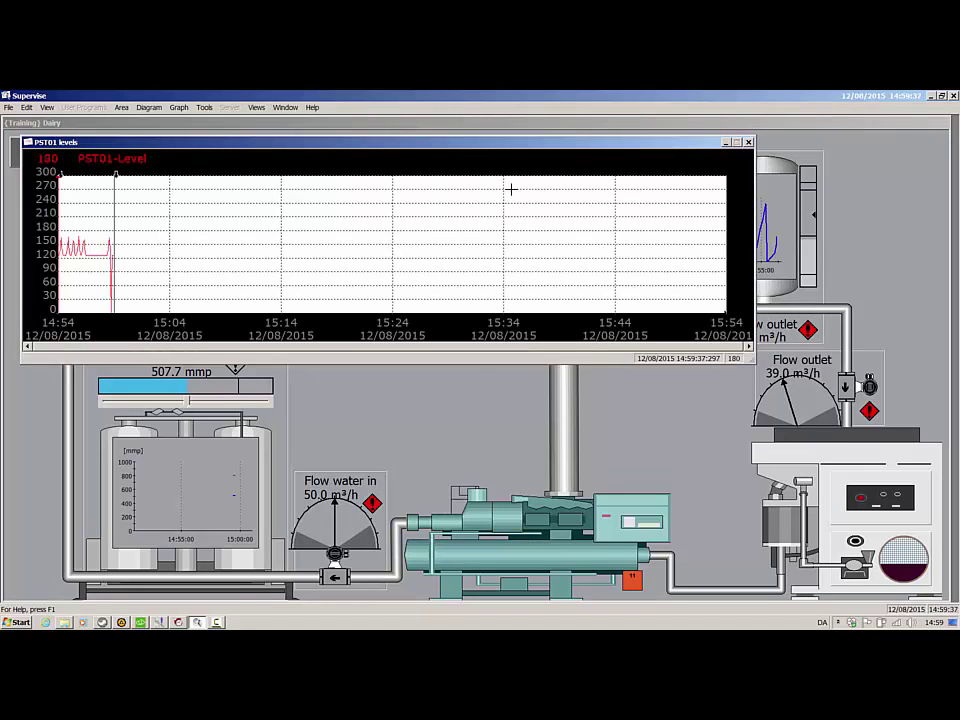
{"action": "left_click_drag", "start_coordinate": [513, 152], "coordinate": [596, 282]}
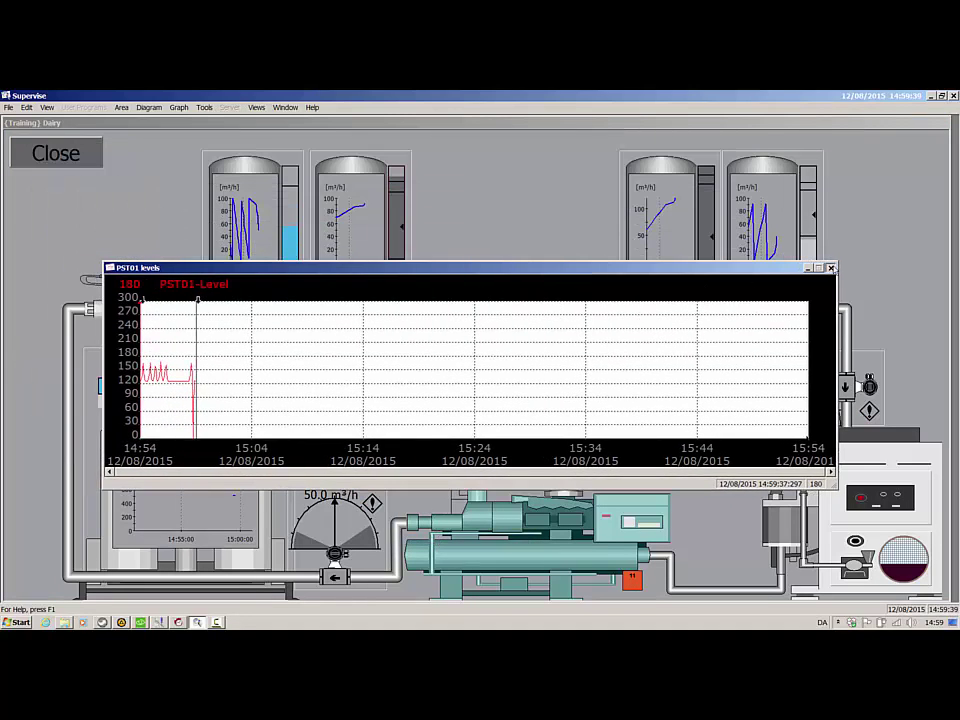
{"action": "left_click", "coordinate": [292, 193]}
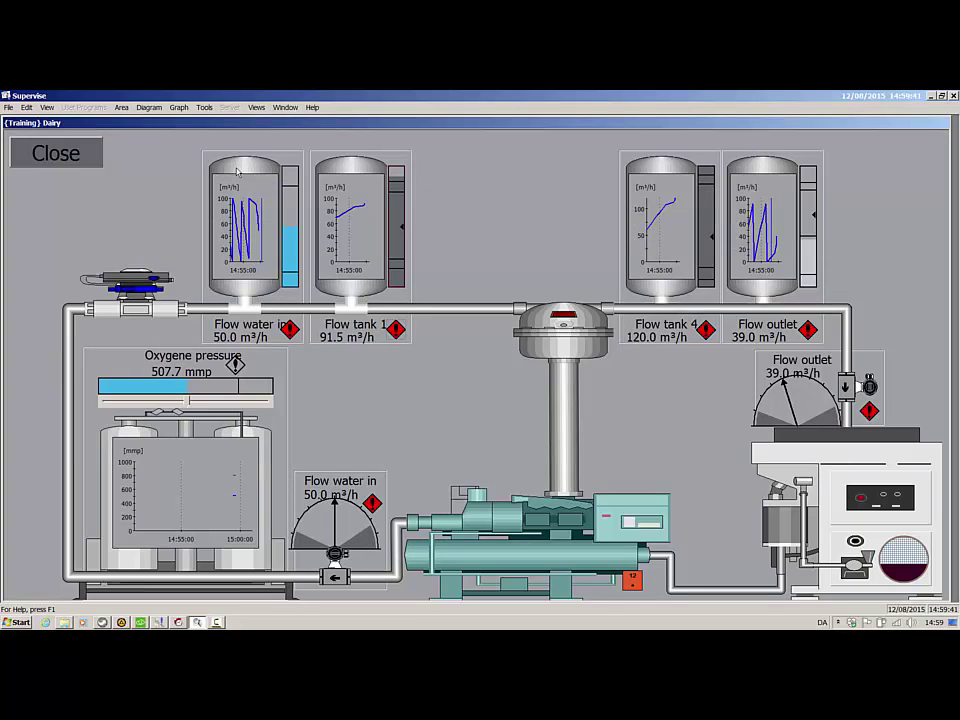
{"action": "left_click", "coordinate": [75, 155]}
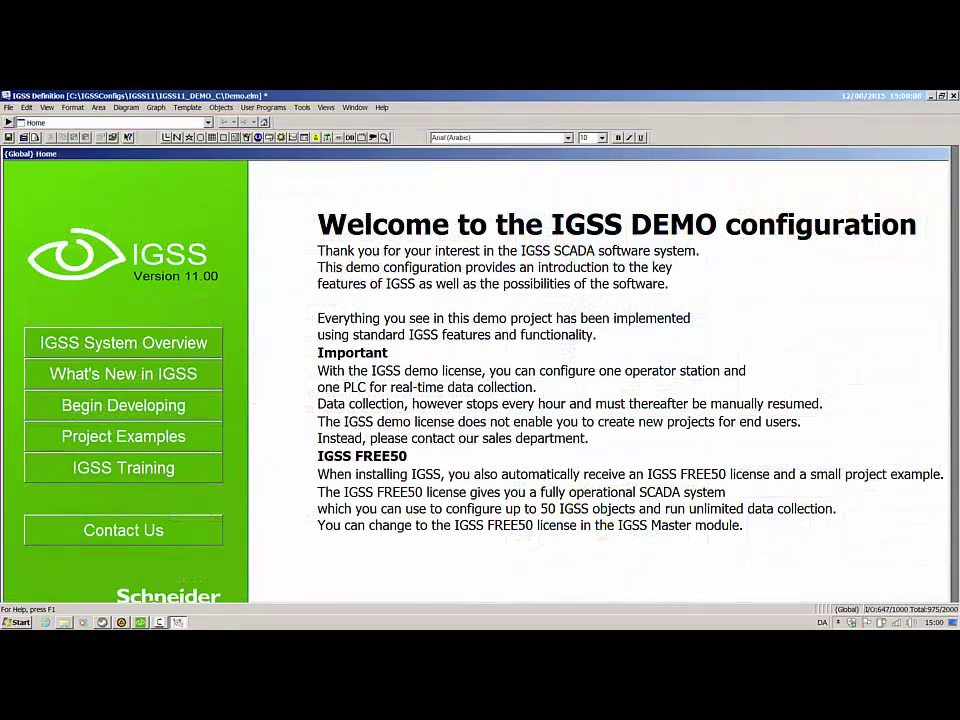
In IGSS Definition, open the training area's Dairy diagram and show the object properties of Flow tank 1
{"action": "left_click", "coordinate": [212, 470]}
{"action": "double_click", "coordinate": [545, 300]}
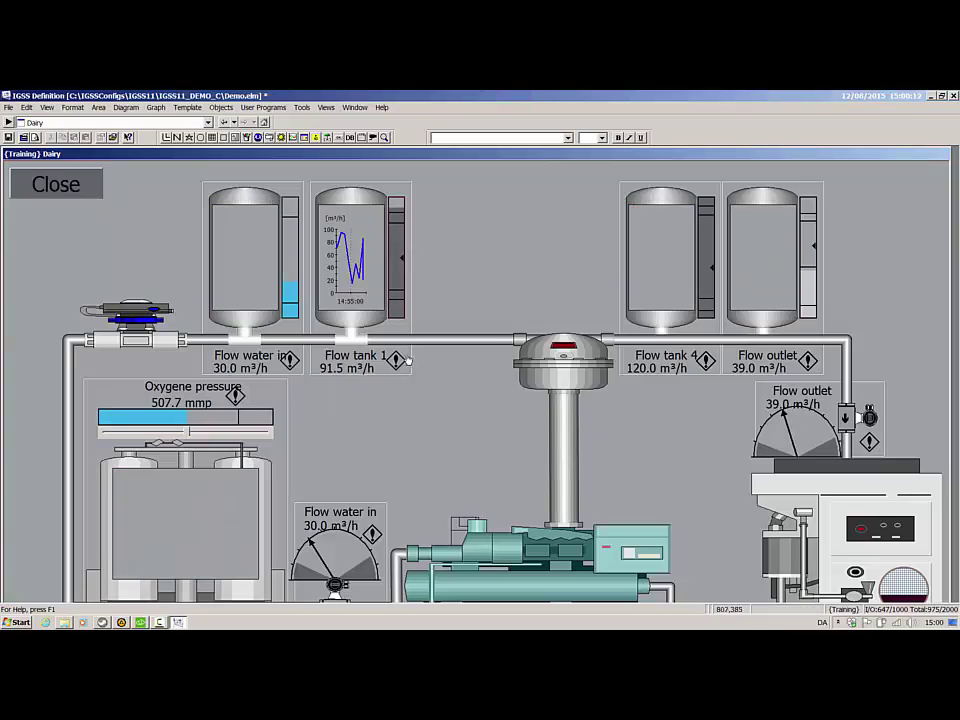
{"action": "right_click", "coordinate": [408, 359]}
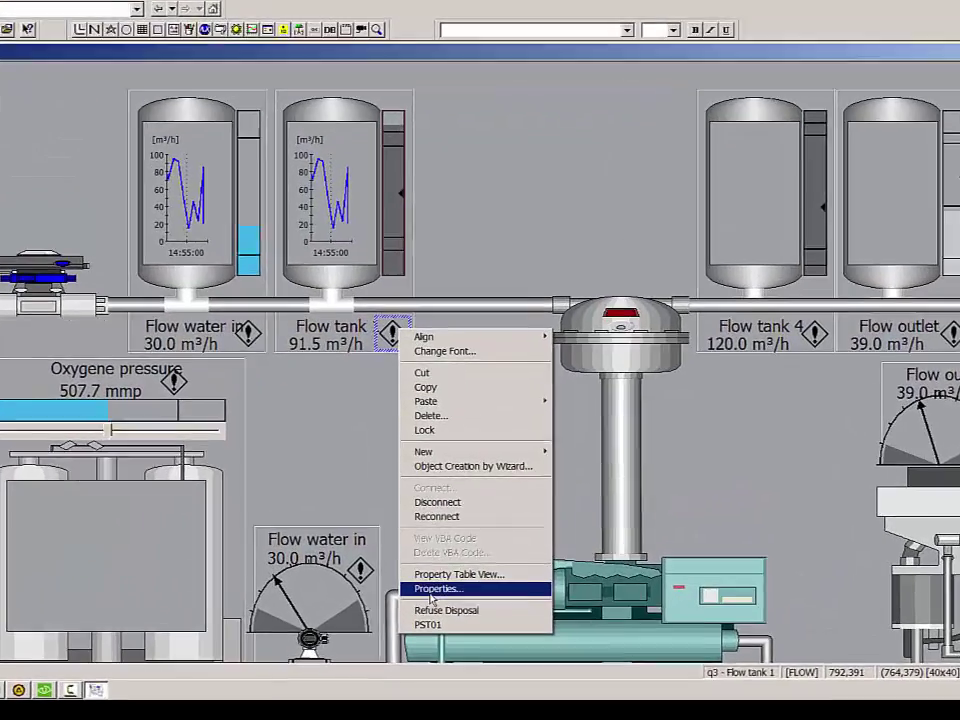
{"action": "left_click", "coordinate": [426, 547]}
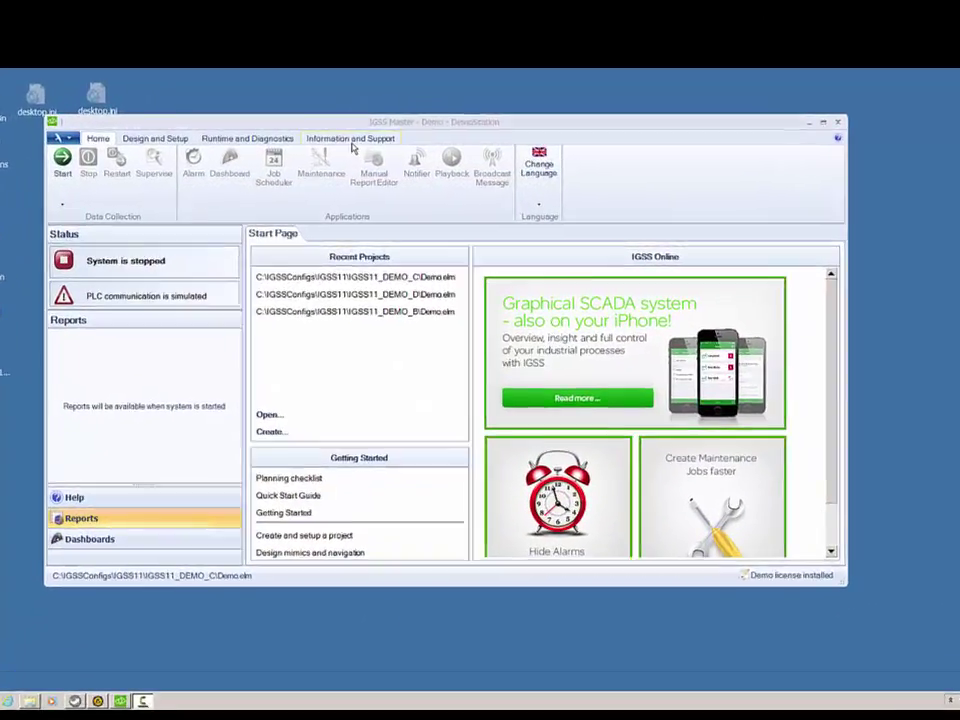
In IGSS Master, open the About IGSS information and show the license details
{"action": "left_click", "coordinate": [351, 139]}
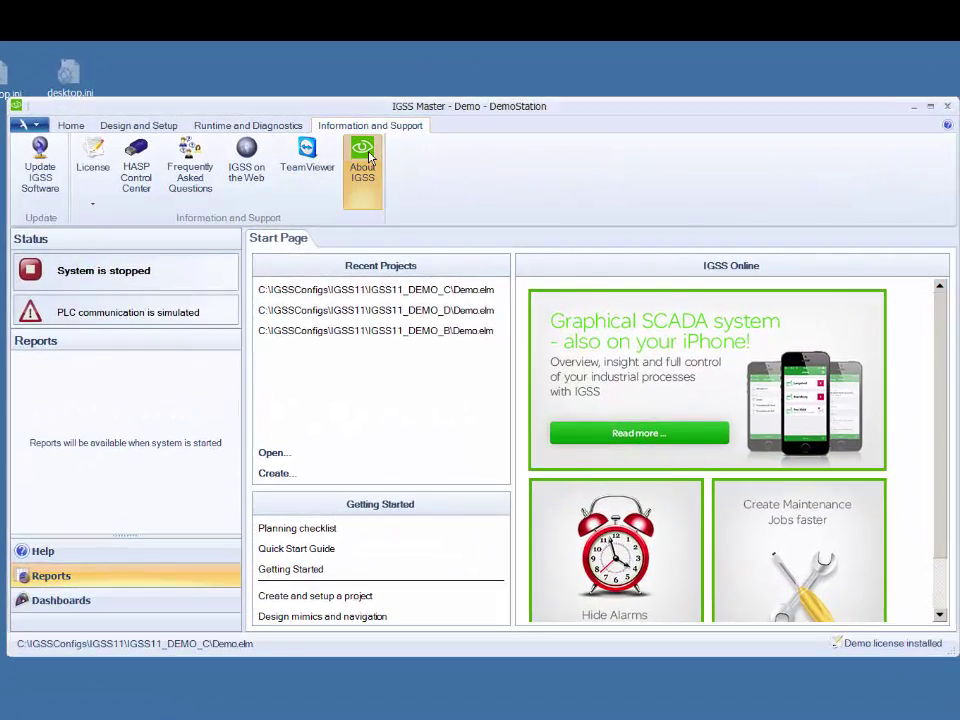
{"action": "left_click", "coordinate": [364, 156]}
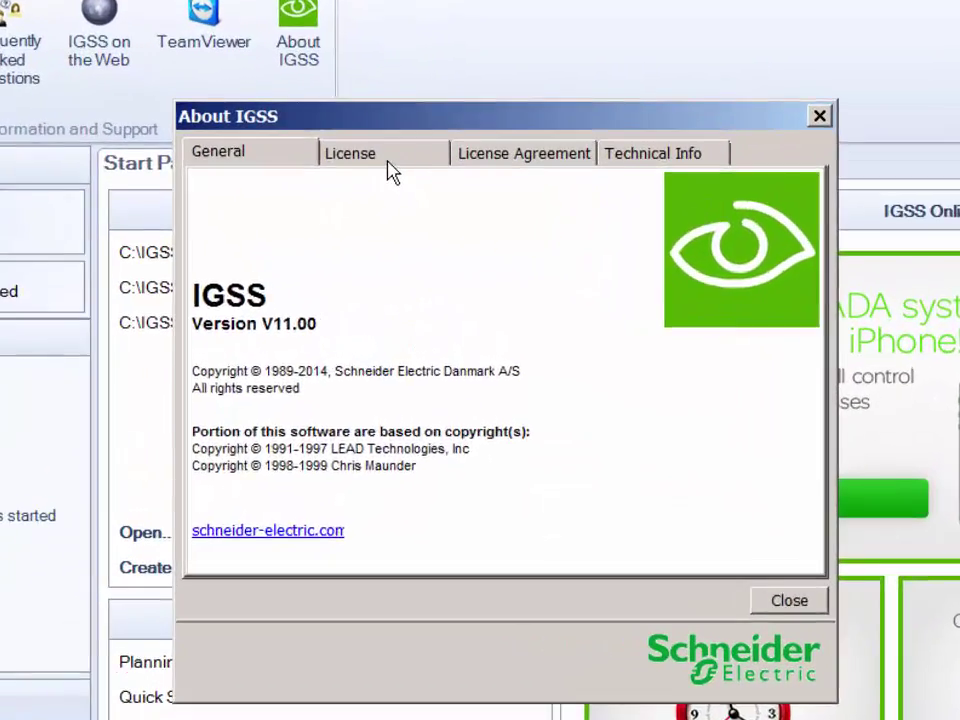
{"action": "left_click", "coordinate": [416, 236]}
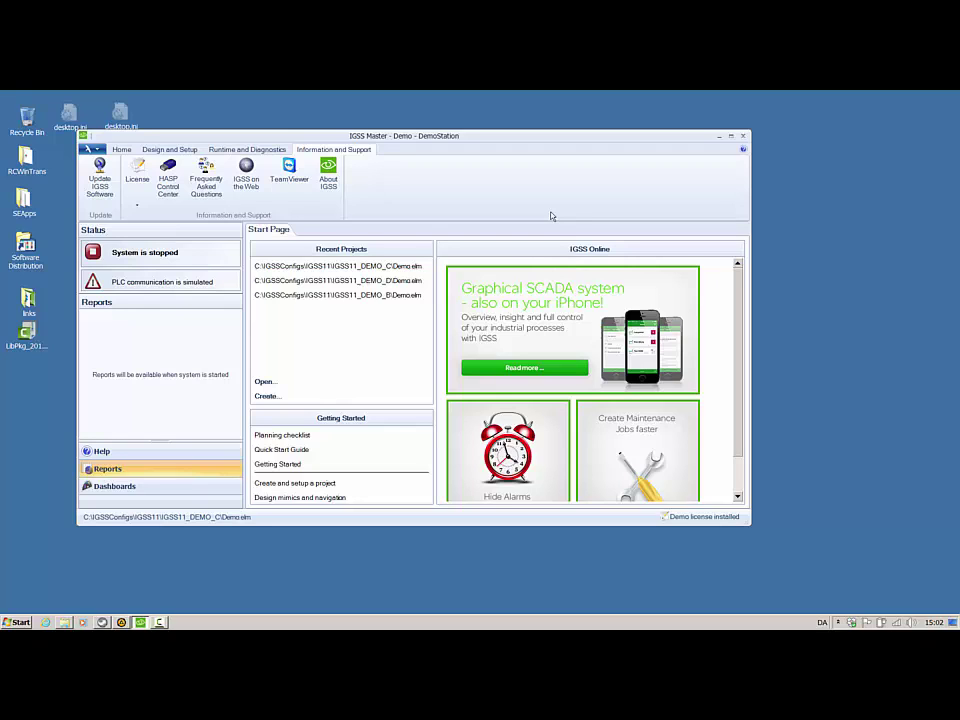
Open User Administration, review the user group permissions and default diagrams, and close it
{"action": "left_click", "coordinate": [165, 150]}
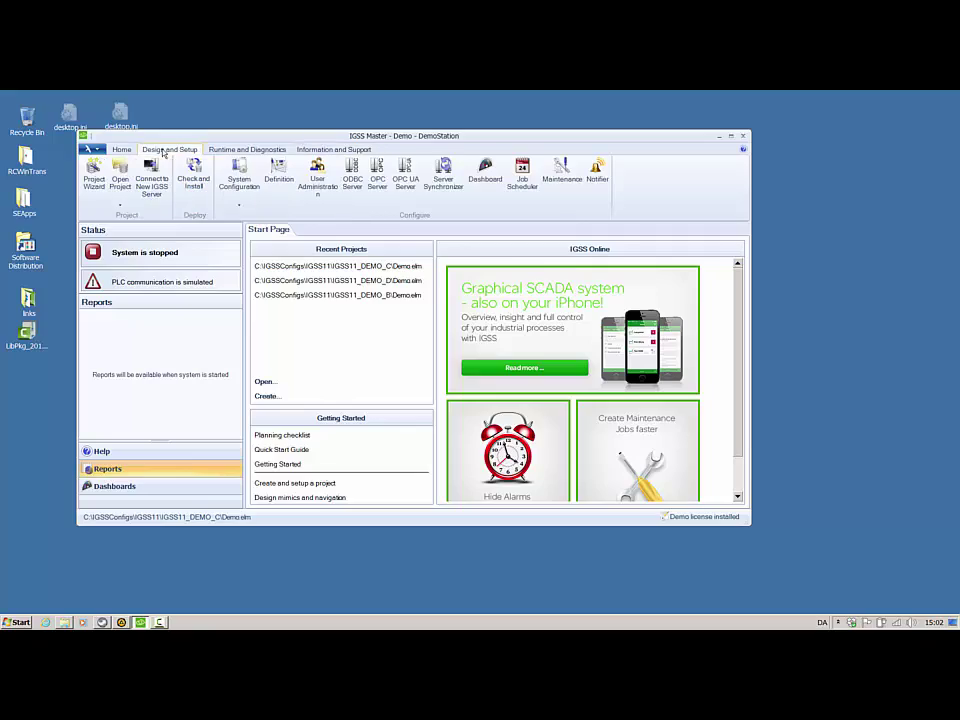
{"action": "left_click", "coordinate": [317, 177]}
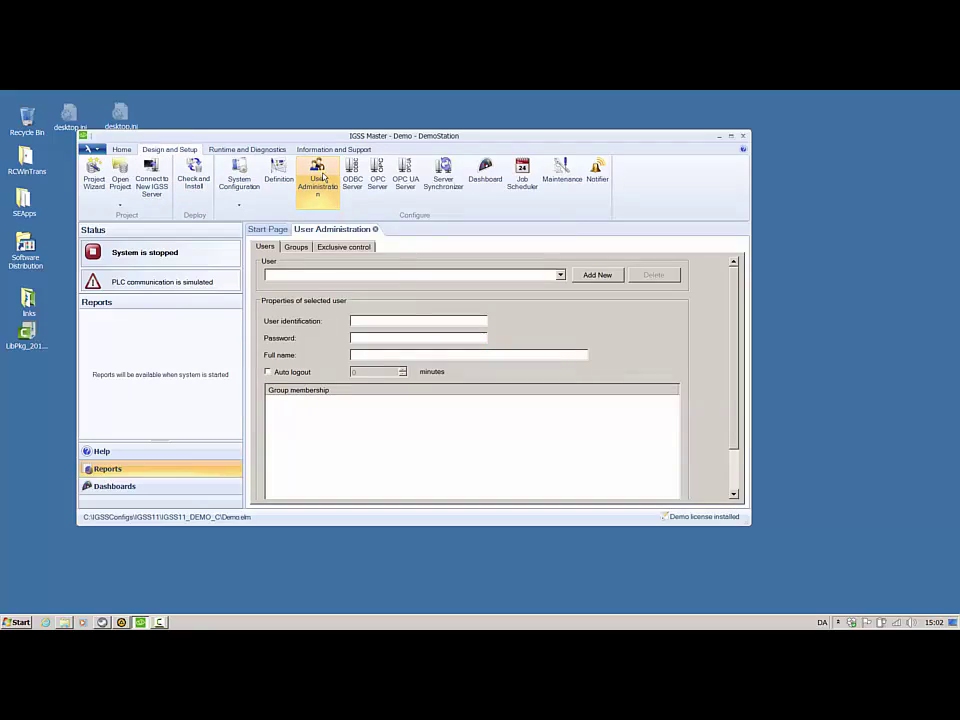
{"action": "left_click", "coordinate": [296, 246]}
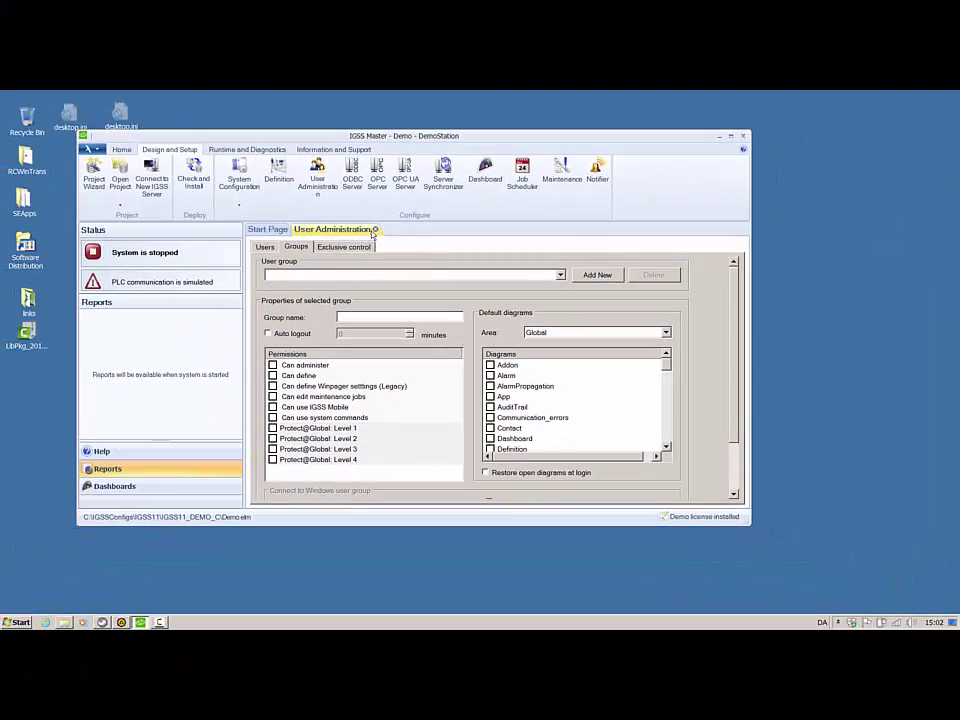
{"action": "left_click", "coordinate": [375, 229]}
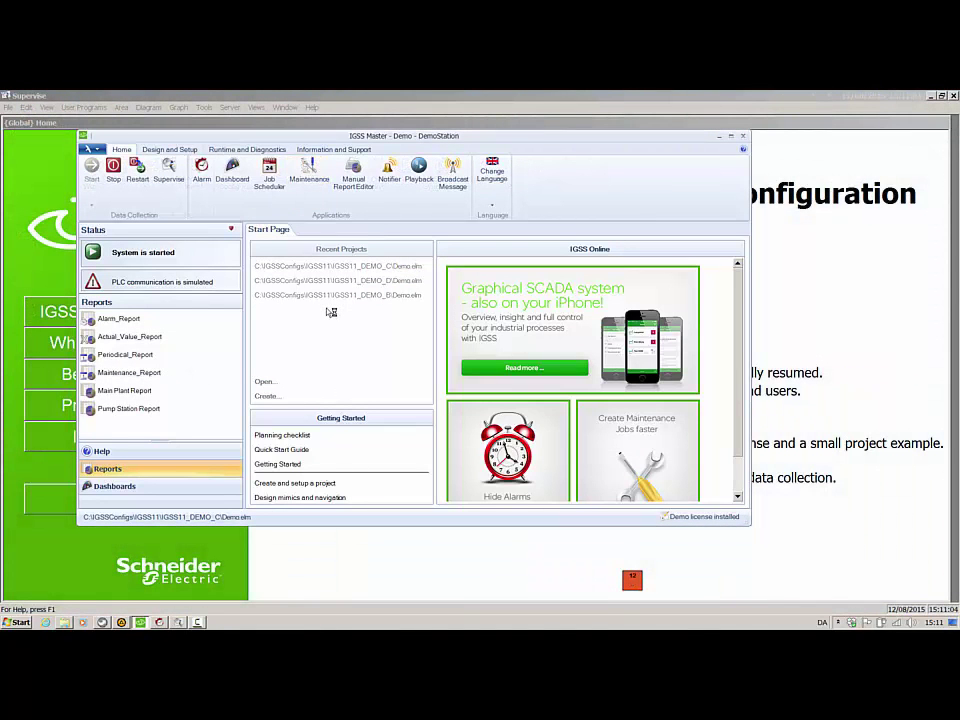
Open the Maintenance module maximized and open the P1 Maintenance Alarm job for editing
{"action": "left_click", "coordinate": [309, 172]}
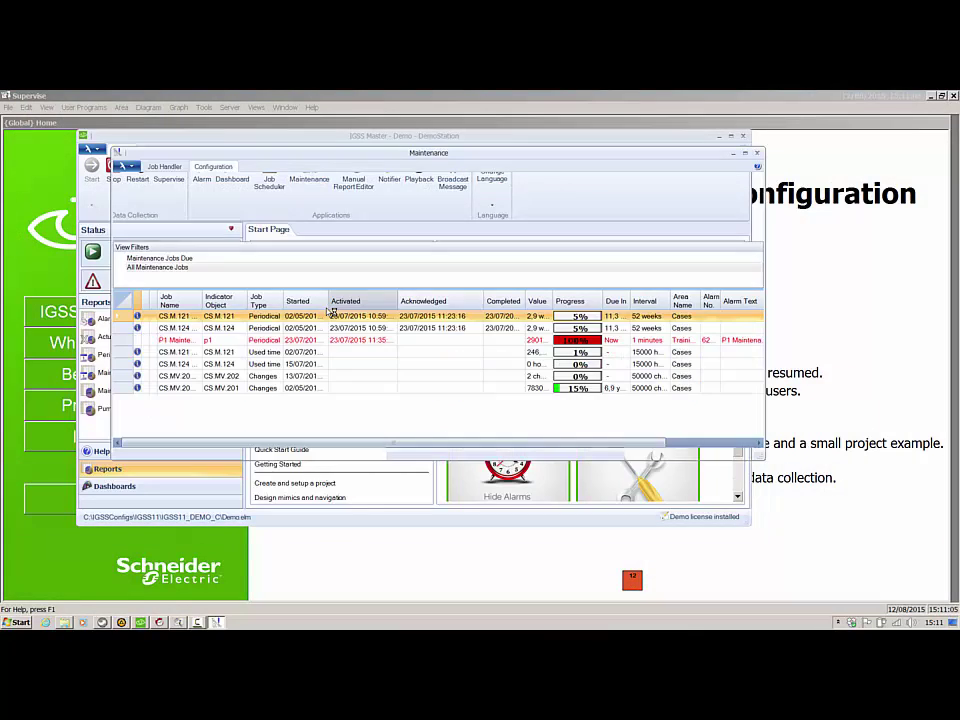
{"action": "left_click", "coordinate": [745, 153]}
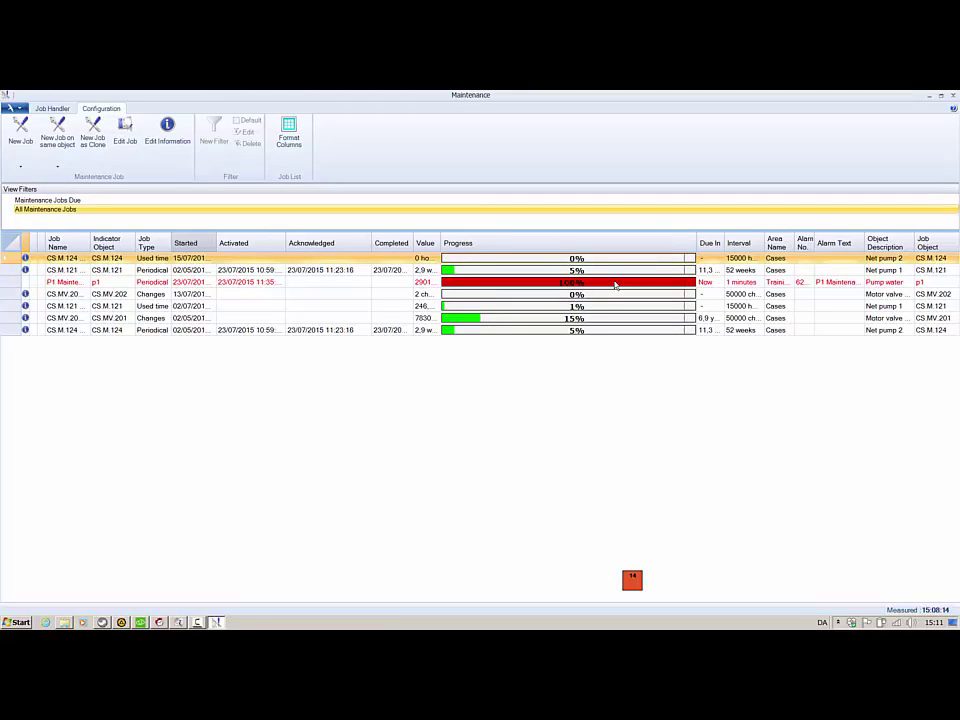
{"action": "left_click", "coordinate": [106, 286]}
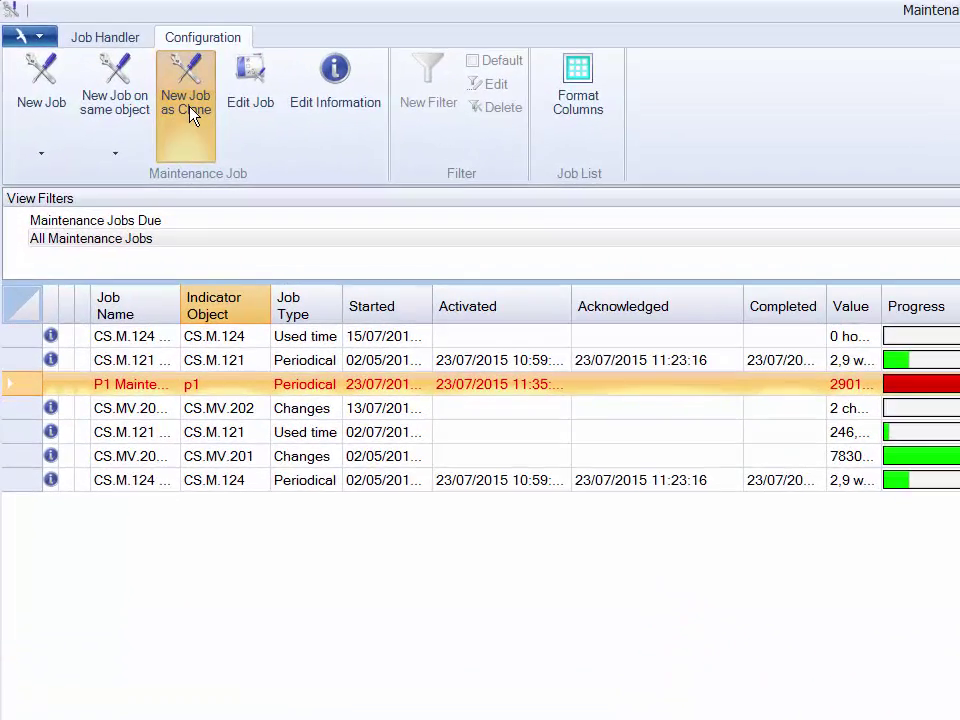
{"action": "left_click", "coordinate": [188, 108]}
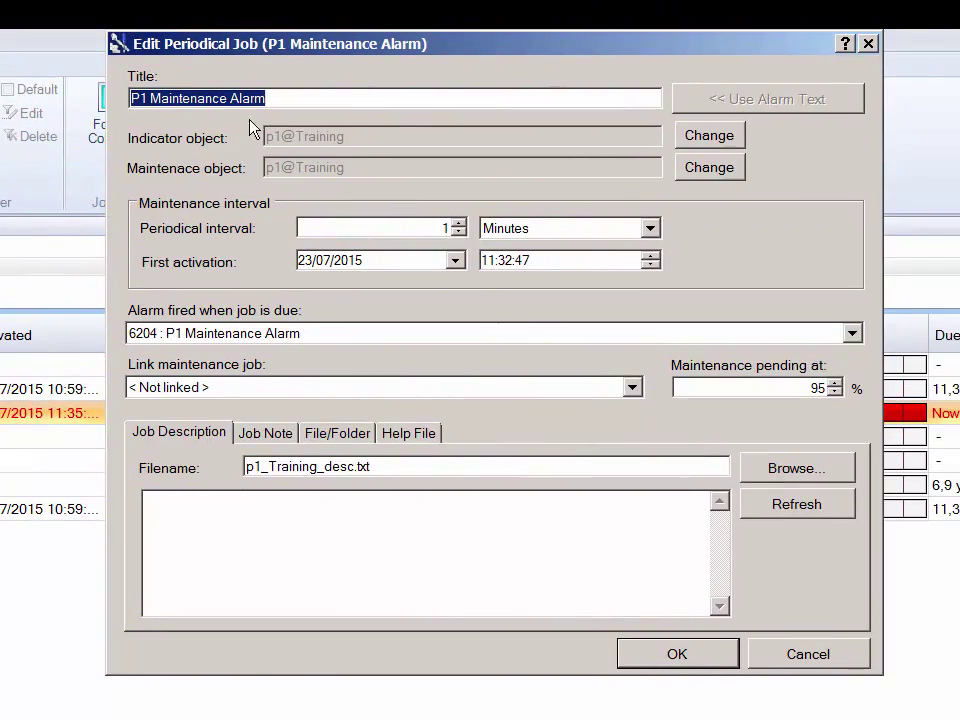
Browse the indicator object choices for the P1 Maintenance Alarm job, filtering for objects like p1, and leave without changing it
{"action": "left_click", "coordinate": [735, 140]}
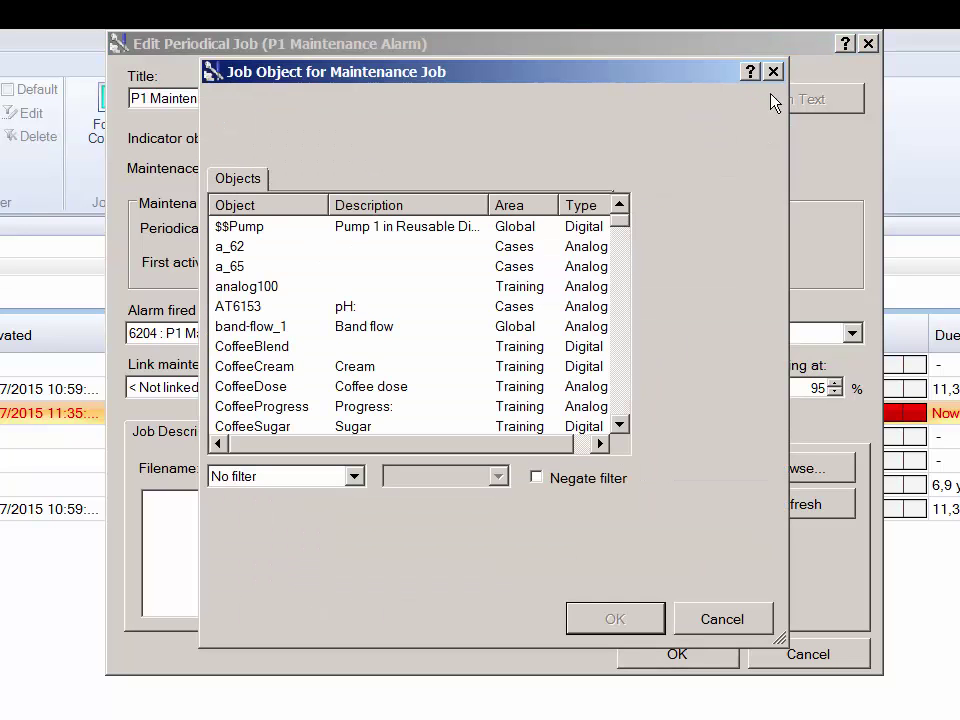
{"action": "left_click", "coordinate": [355, 477]}
{"action": "left_click", "coordinate": [300, 514]}
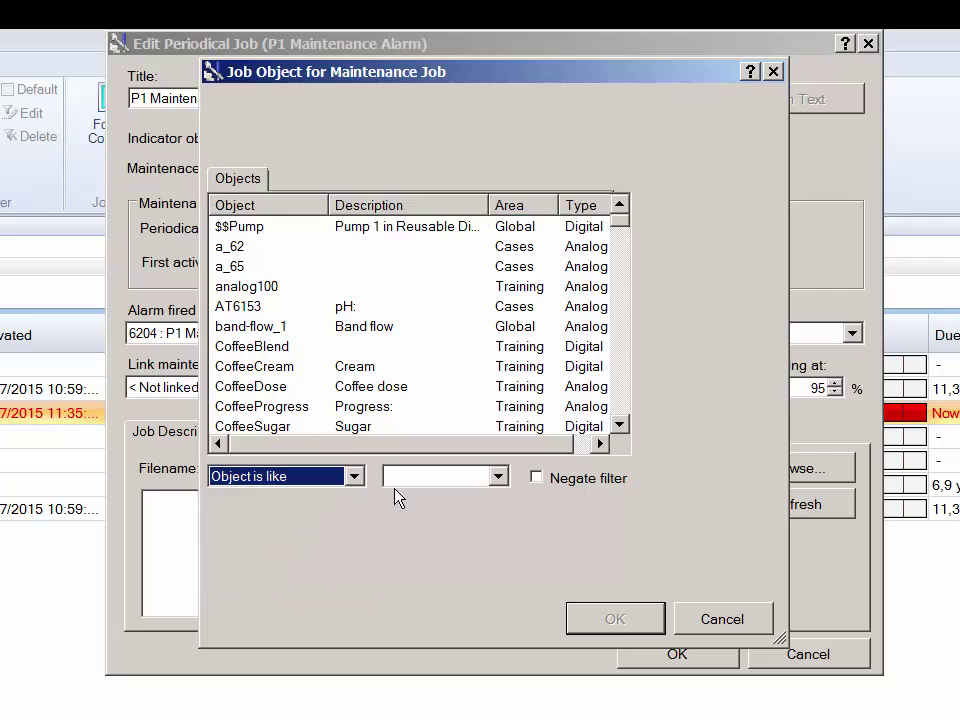
{"action": "left_click", "coordinate": [399, 476]}
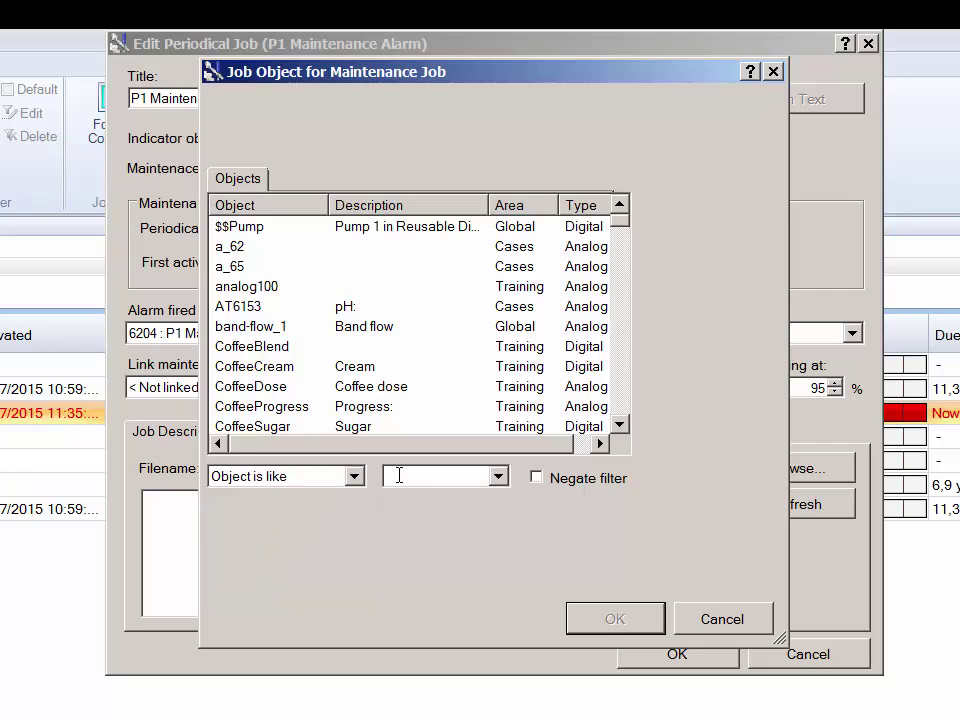
{"action": "type", "text": "p1"}
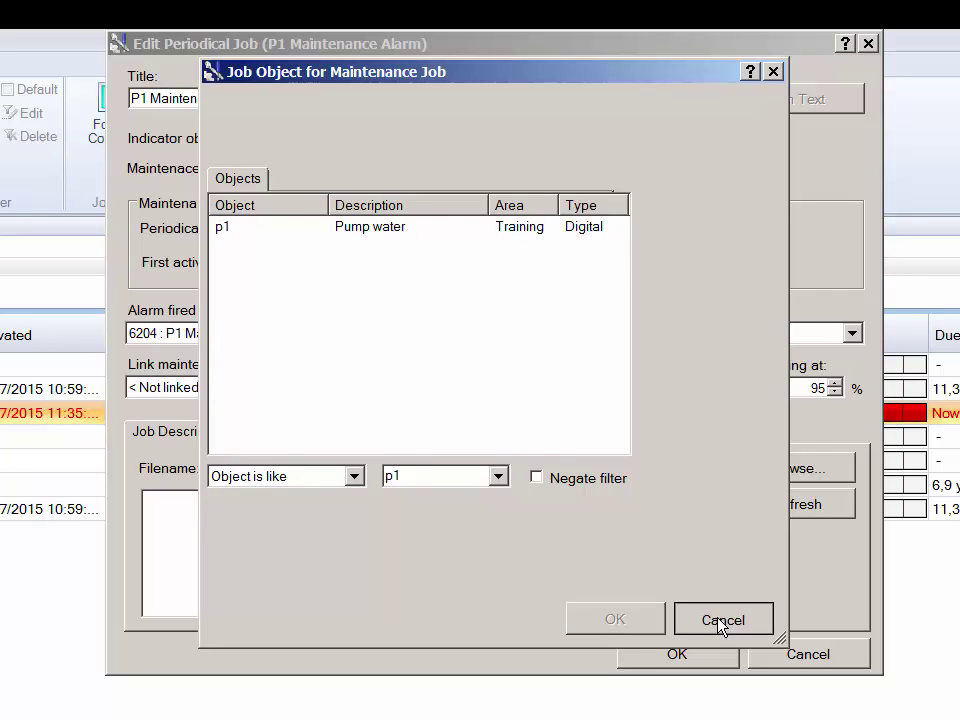
{"action": "left_click", "coordinate": [721, 621]}
Browse the maintenance object choices, filtering for objects like p2, and cancel both the selection and the job editing
{"action": "left_click", "coordinate": [708, 168]}
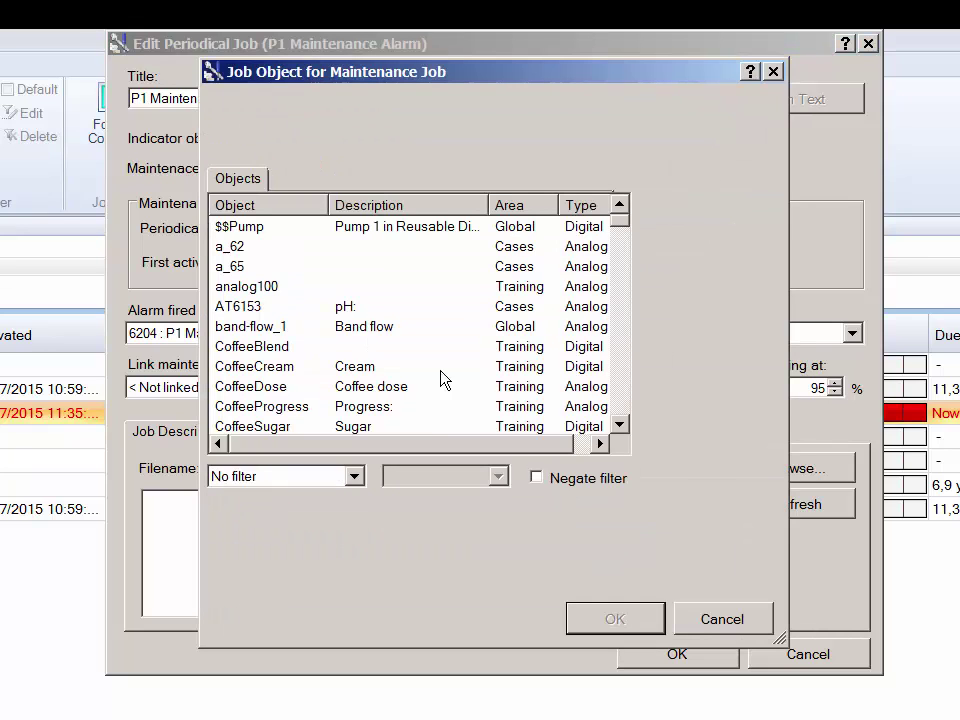
{"action": "left_click", "coordinate": [340, 477]}
{"action": "left_click", "coordinate": [298, 516]}
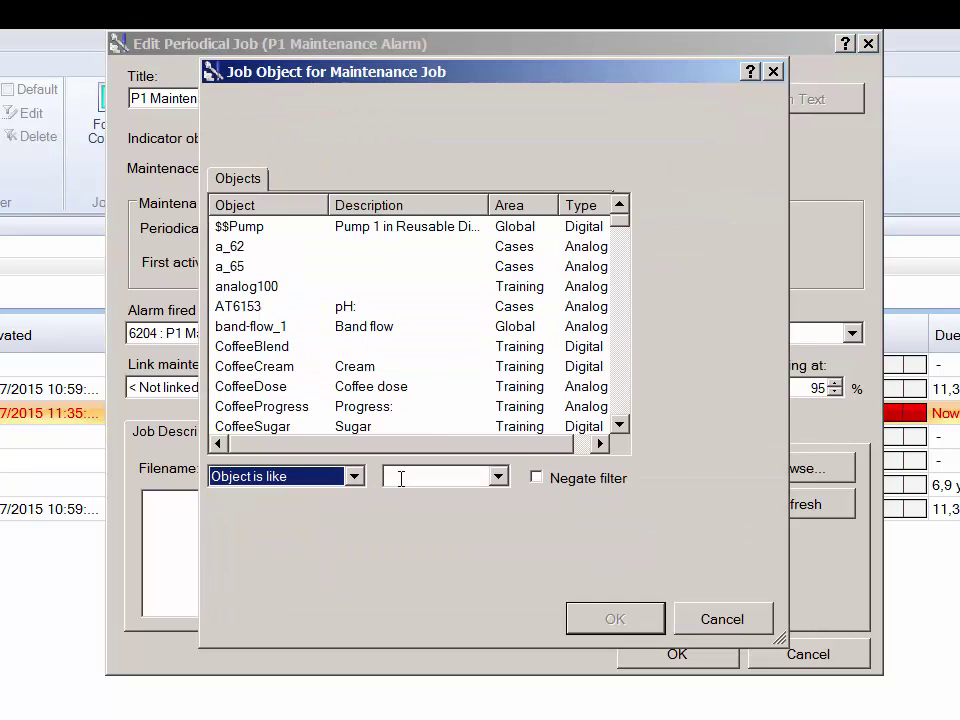
{"action": "left_click", "coordinate": [400, 477]}
{"action": "type", "text": "p"}
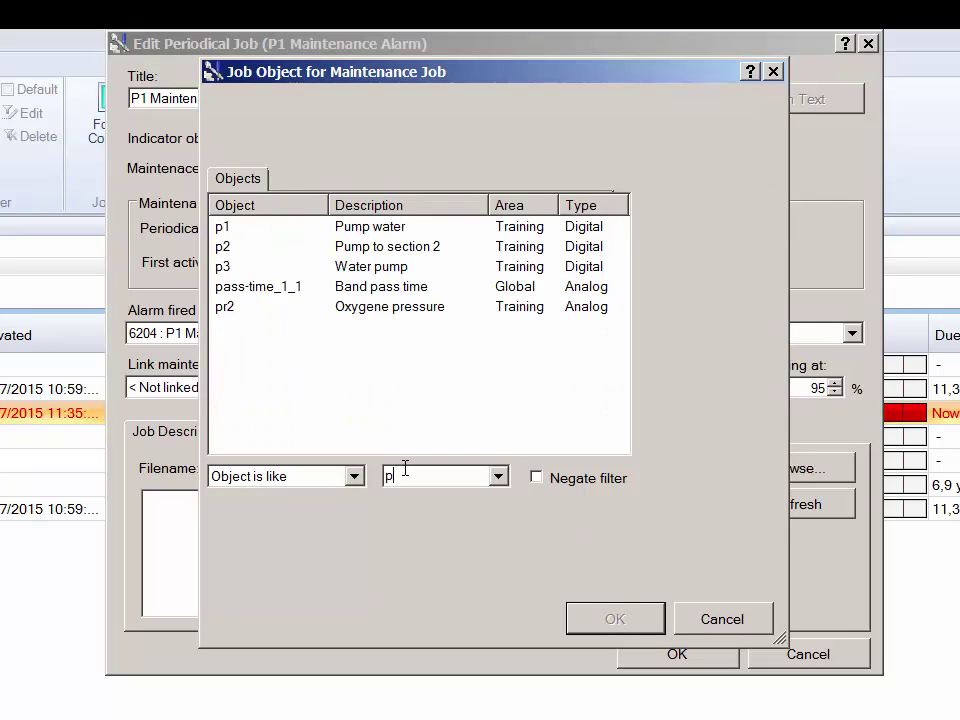
{"action": "type", "text": "2"}
{"action": "left_click", "coordinate": [745, 627]}
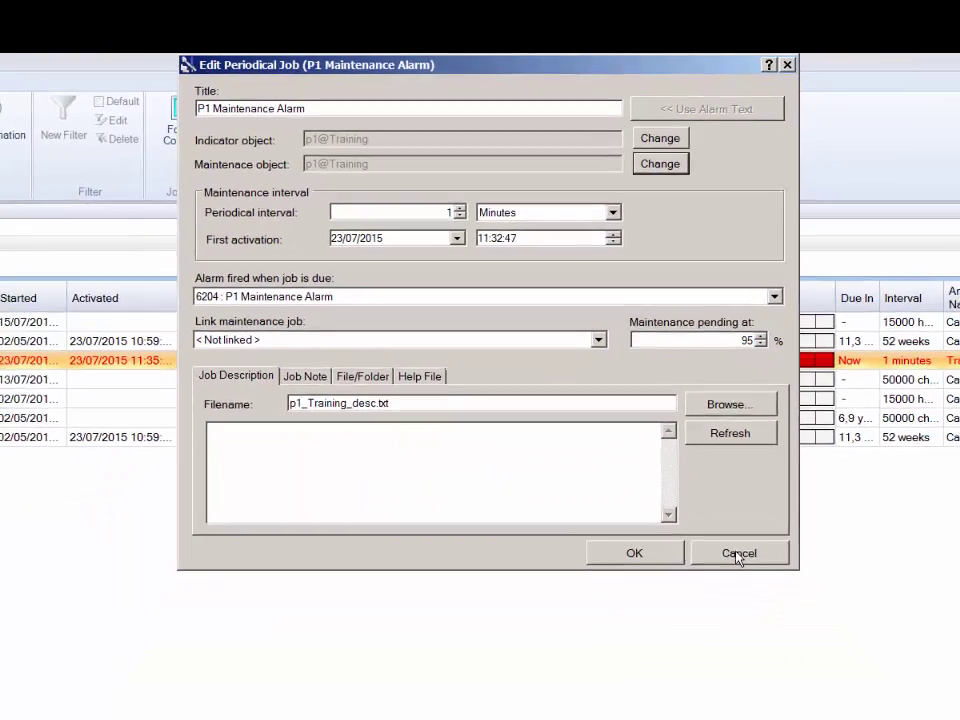
{"action": "left_click", "coordinate": [808, 654]}
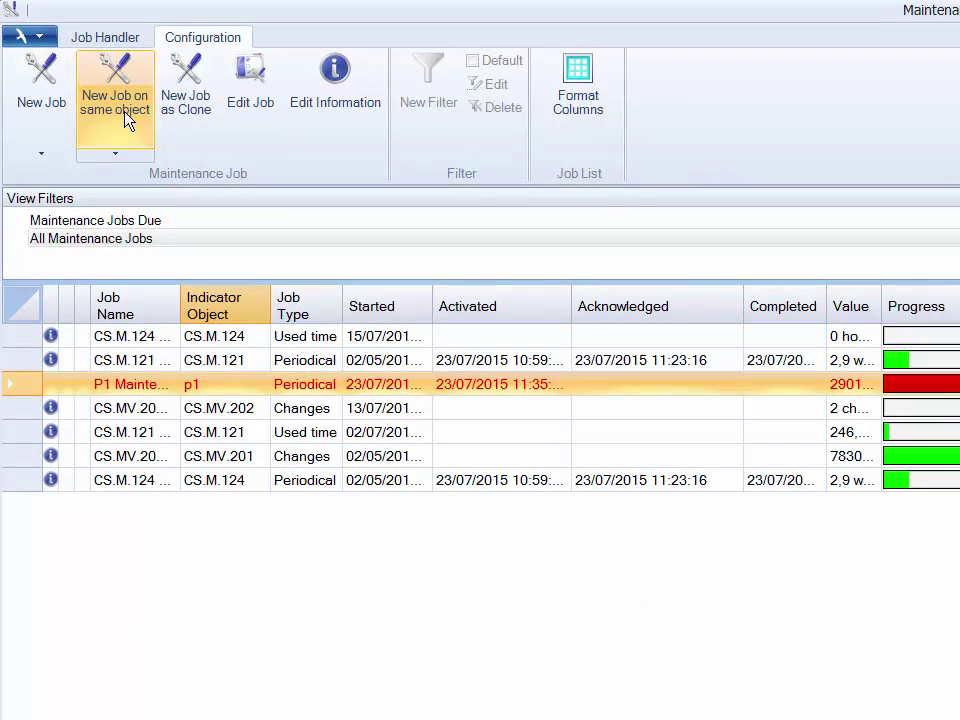
Open a new periodical job on the same object p1, view its maintenance object choices, and cancel the job
{"action": "left_click", "coordinate": [127, 120]}
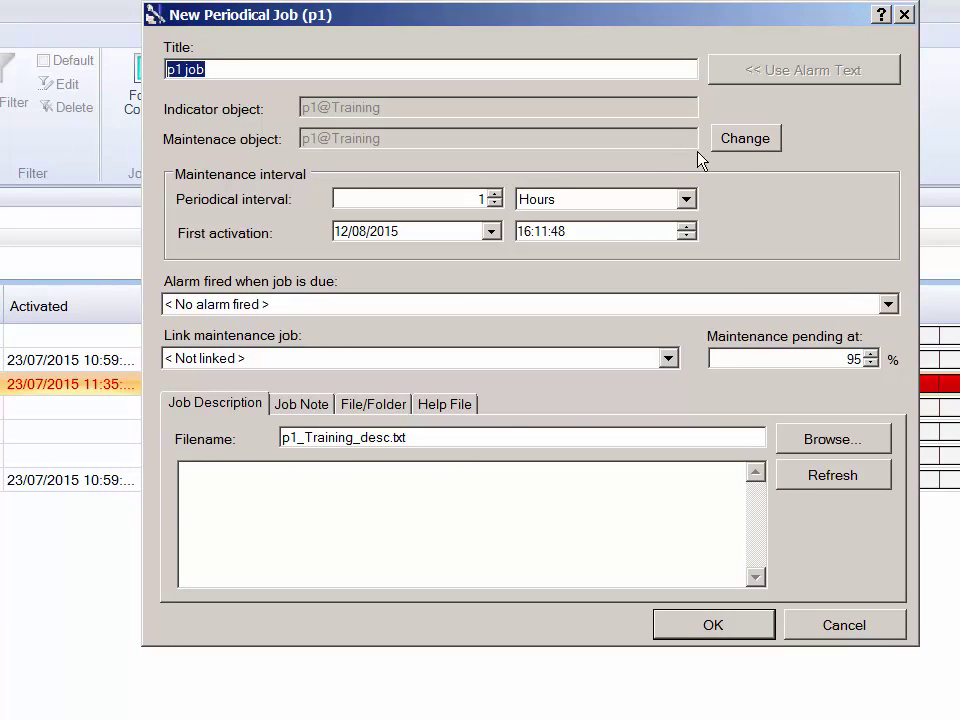
{"action": "left_click", "coordinate": [744, 140]}
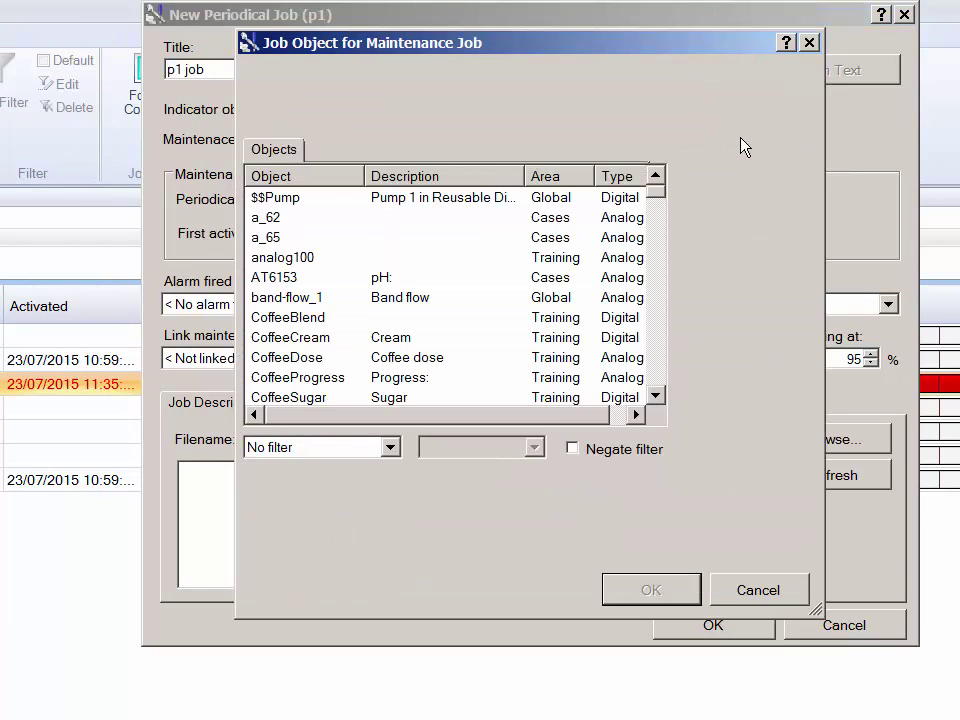
{"action": "left_click", "coordinate": [752, 590]}
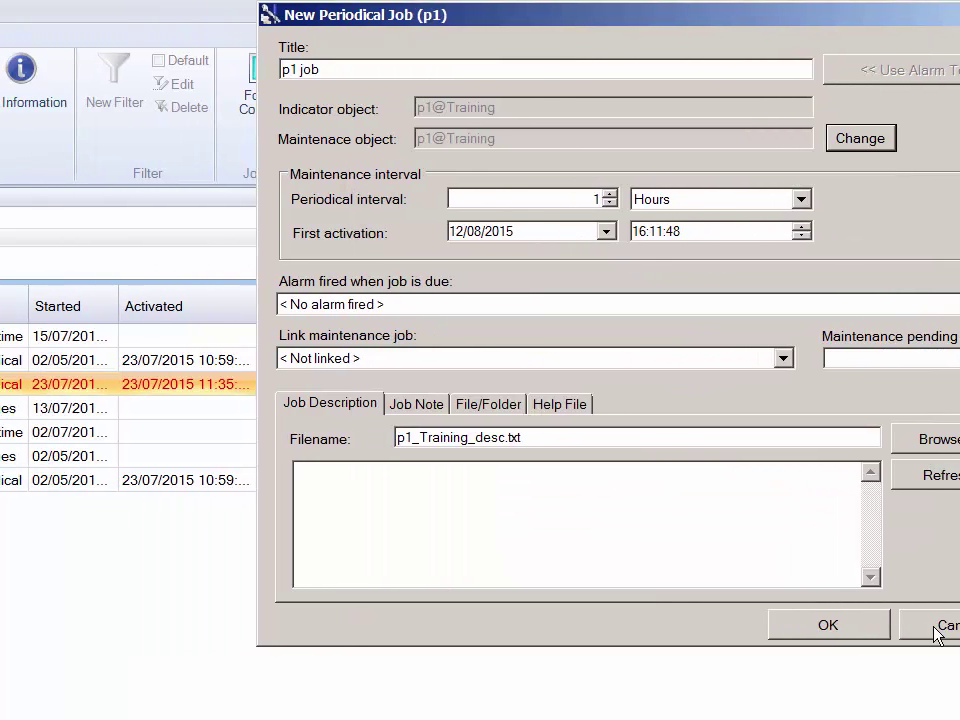
{"action": "left_click", "coordinate": [844, 625]}
Create a Changes job on the same object p1, titled "p1 job-changes", that counts state changes to ON
{"action": "left_click", "coordinate": [18, 156]}
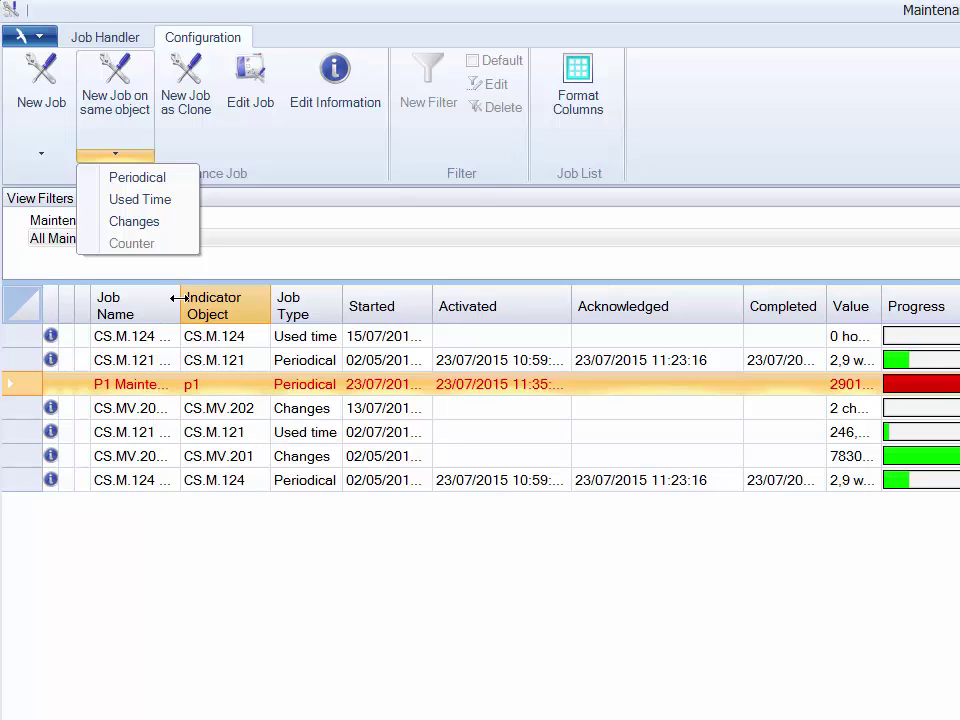
{"action": "left_click", "coordinate": [147, 226]}
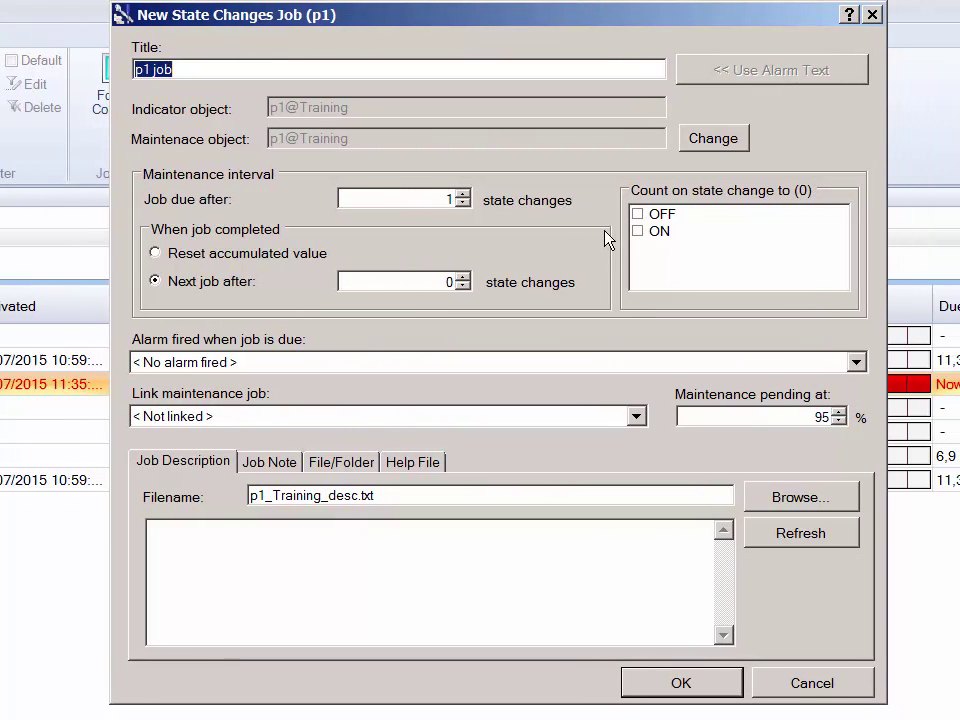
{"action": "left_click", "coordinate": [637, 231]}
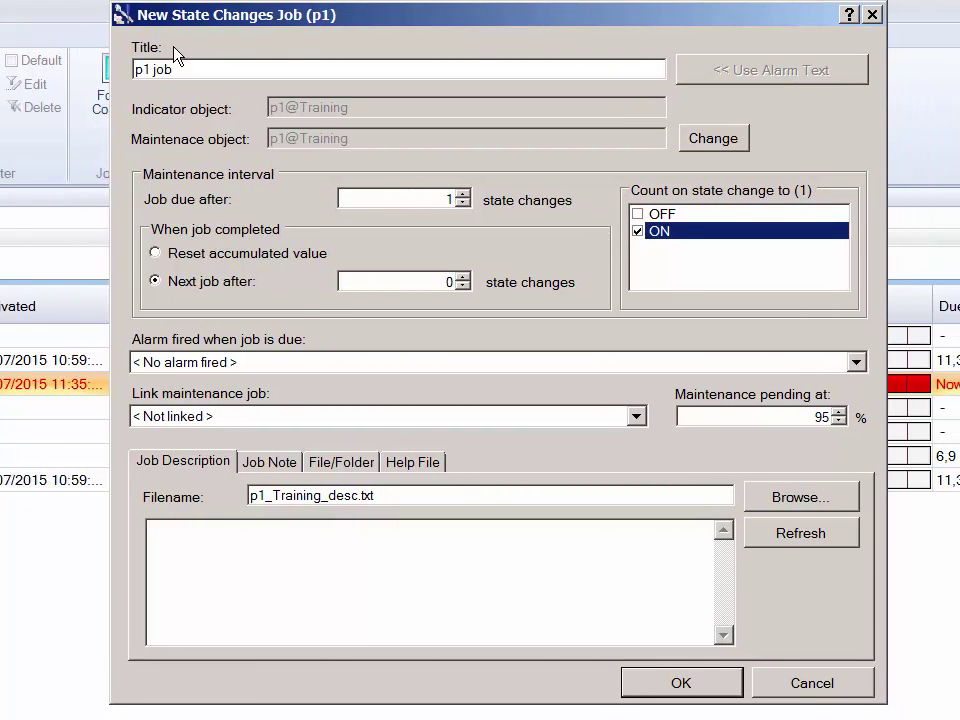
{"action": "type", "text": "-changes"}
{"action": "left_click", "coordinate": [731, 679]}
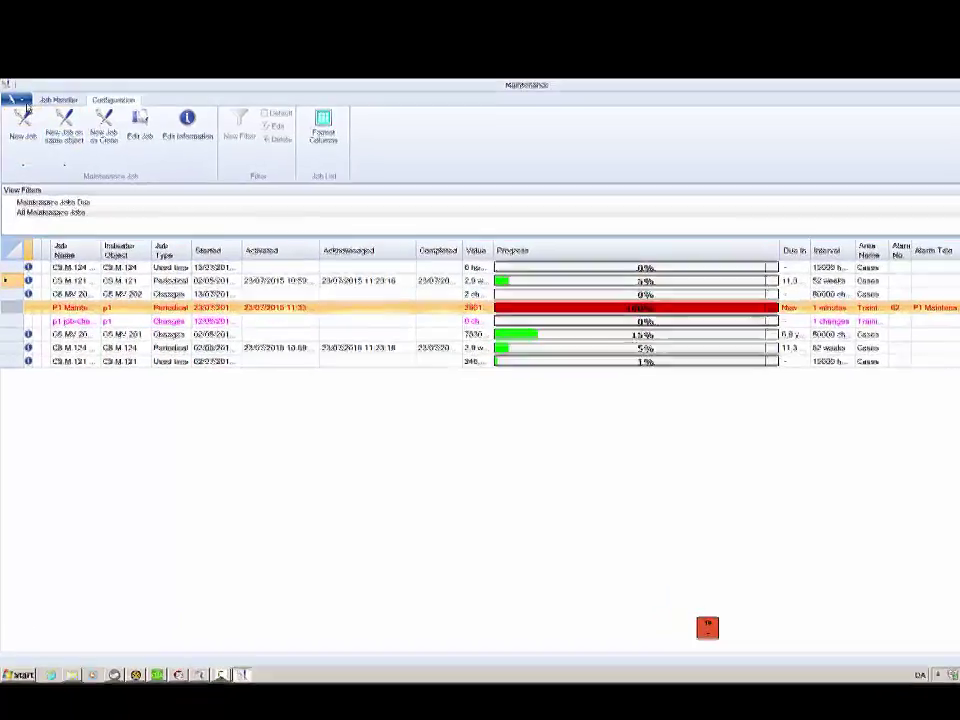
Preview the selected job's printout as a simple list in a maximized window, close the preview and restore the Maintenance window's size
{"action": "left_click", "coordinate": [15, 100]}
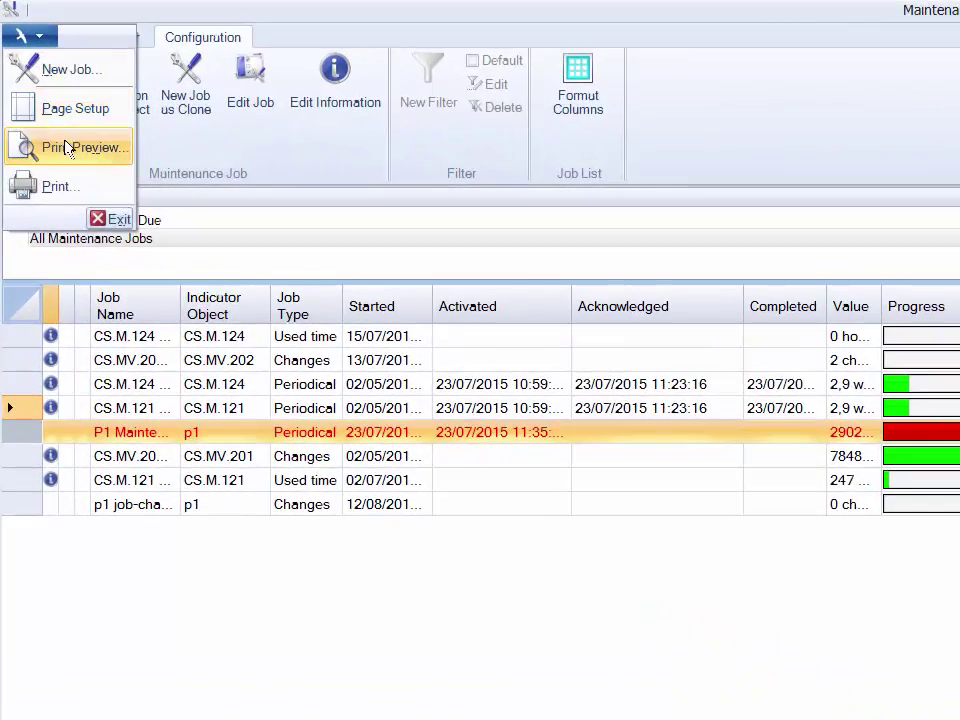
{"action": "left_click", "coordinate": [43, 161]}
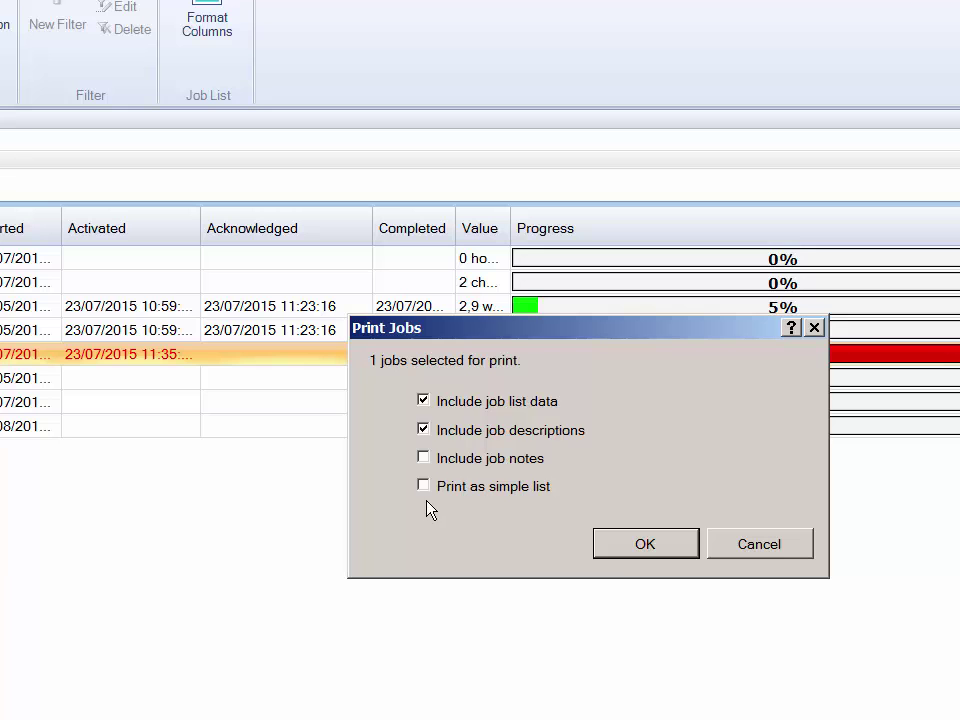
{"action": "left_click", "coordinate": [428, 494]}
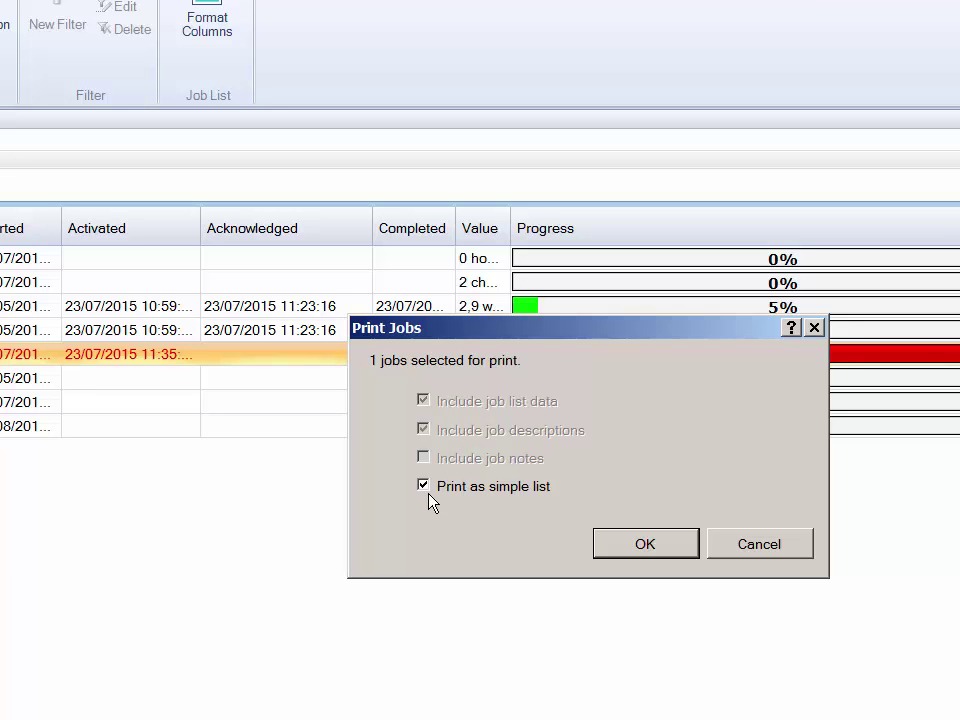
{"action": "left_click", "coordinate": [645, 548]}
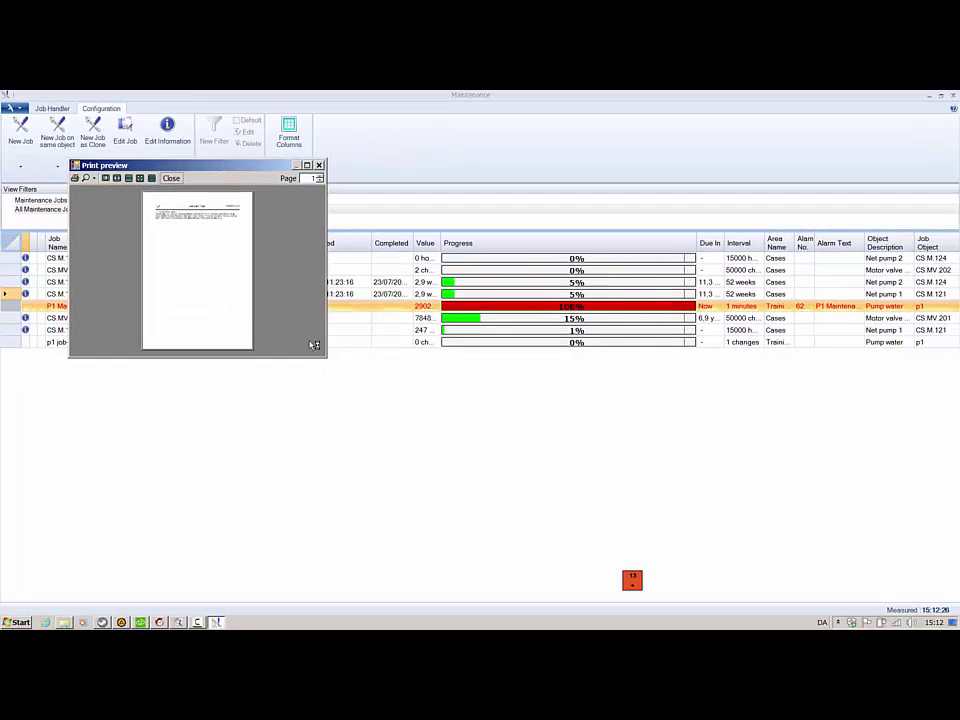
{"action": "left_click", "coordinate": [307, 165]}
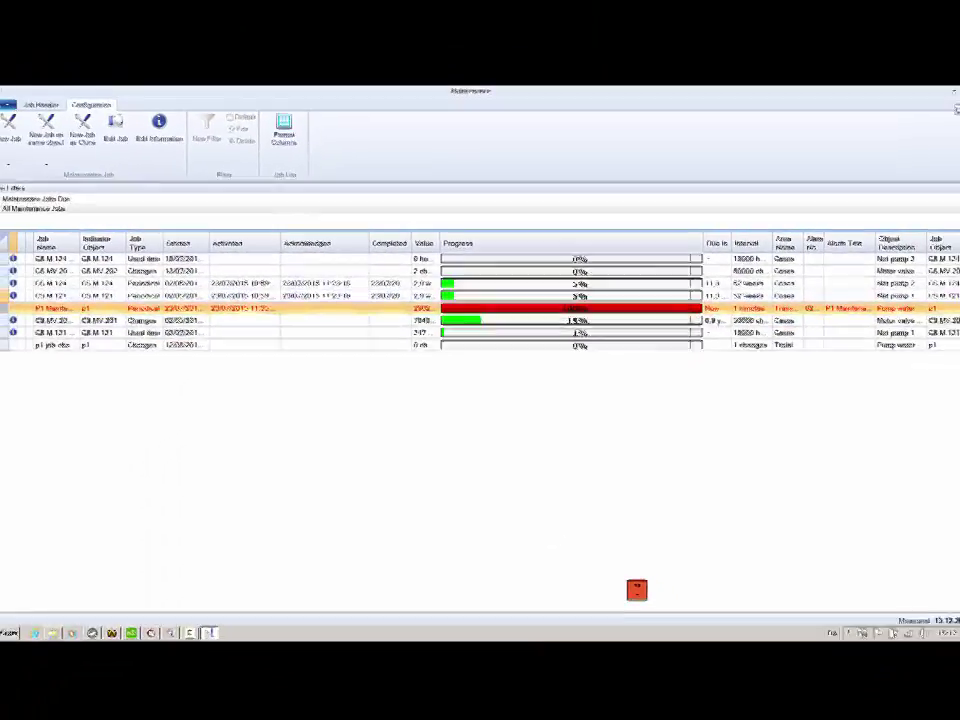
{"action": "left_click", "coordinate": [941, 97]}
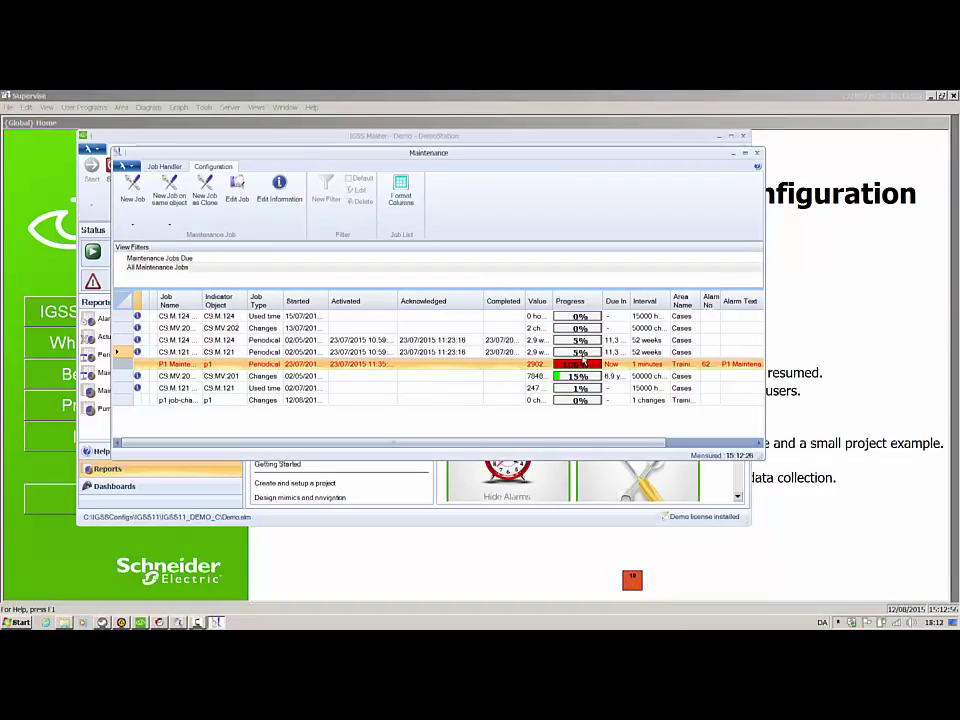